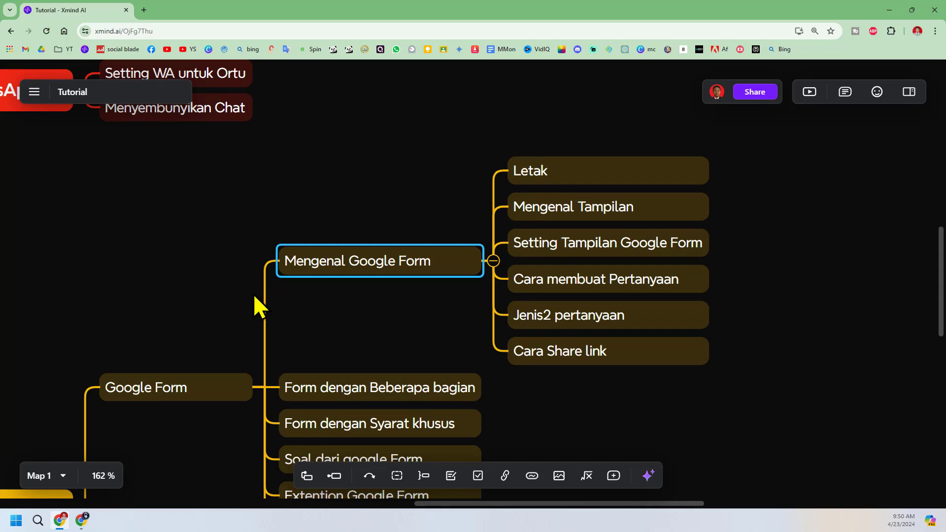
Switch to the other Chrome window and open Google Forms from the Google apps list.
click(83, 519)
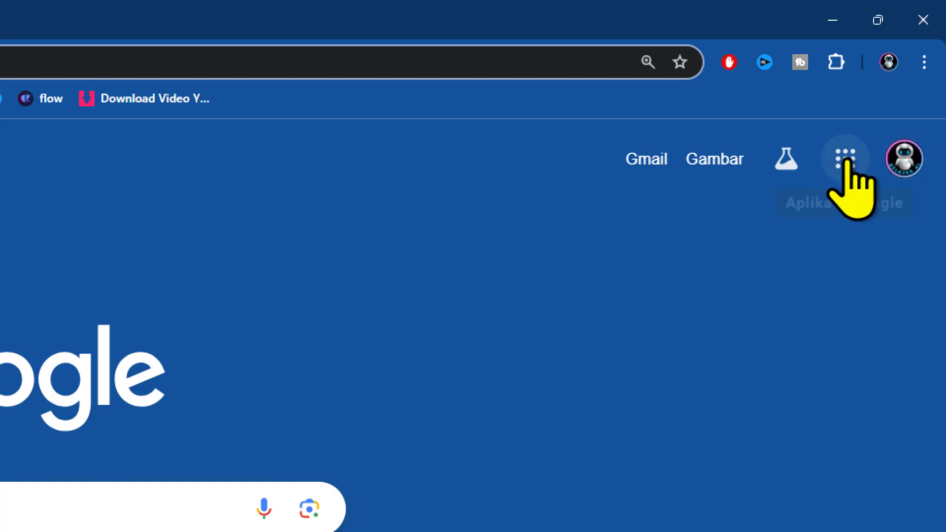
click(856, 164)
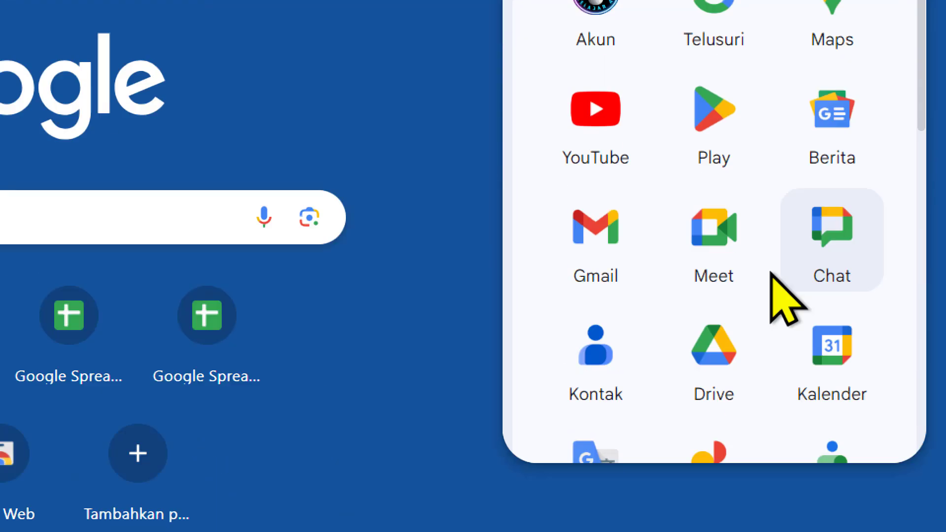
scroll(783, 269, down, 1)
scroll(786, 295, down, 5)
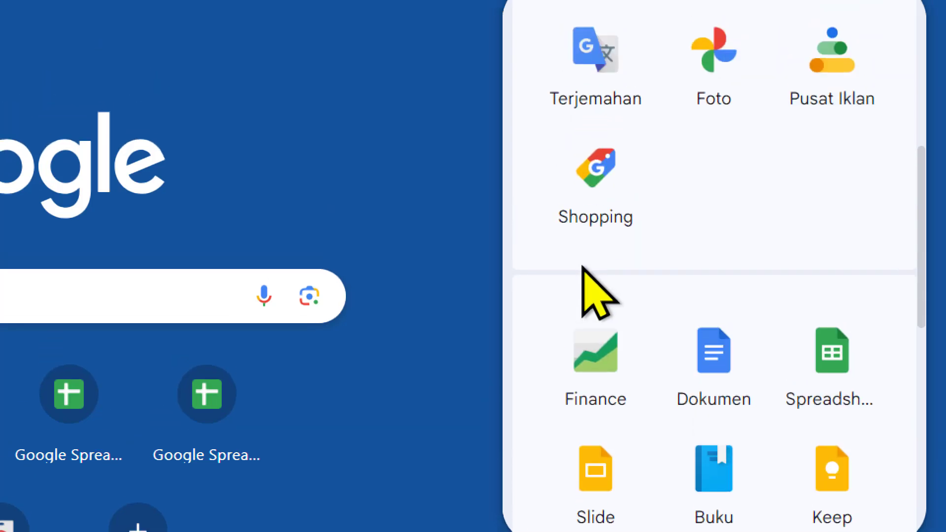
scroll(667, 306, down, 5)
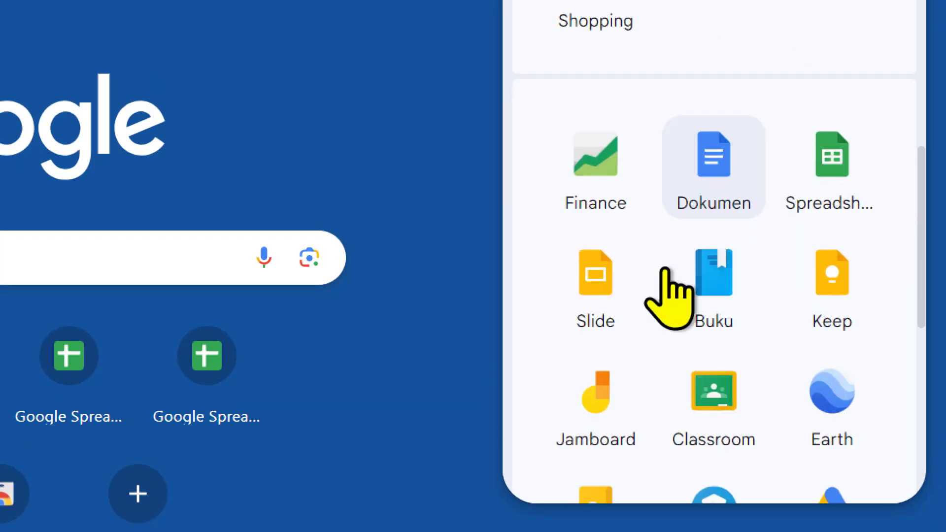
scroll(670, 281, down, 3)
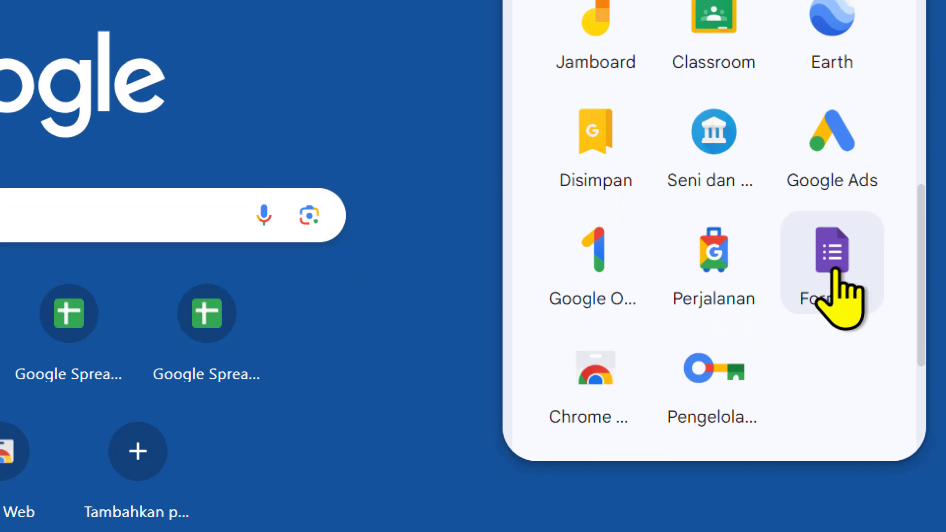
click(835, 271)
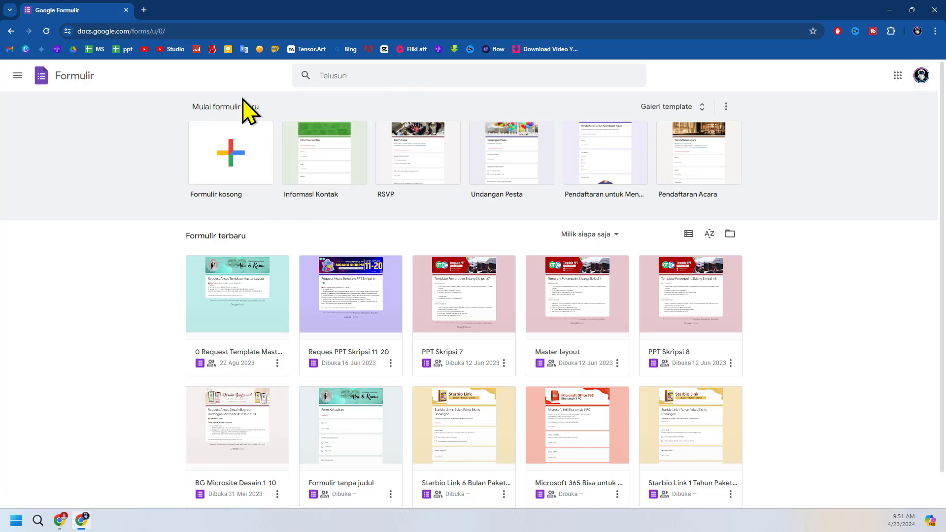
Open Google Drive in a new tab and view the options for creating a Google Formulir file there.
click(149, 14)
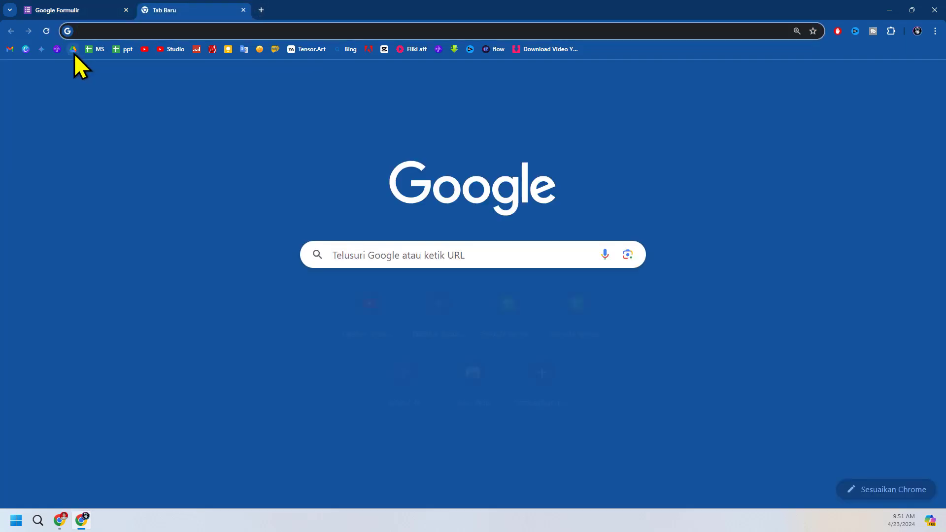
click(74, 54)
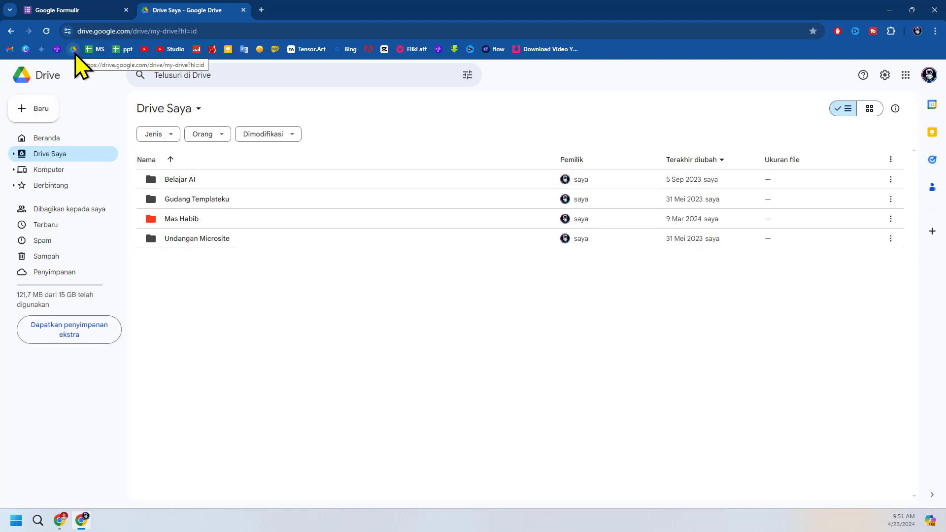
right_click(400, 298)
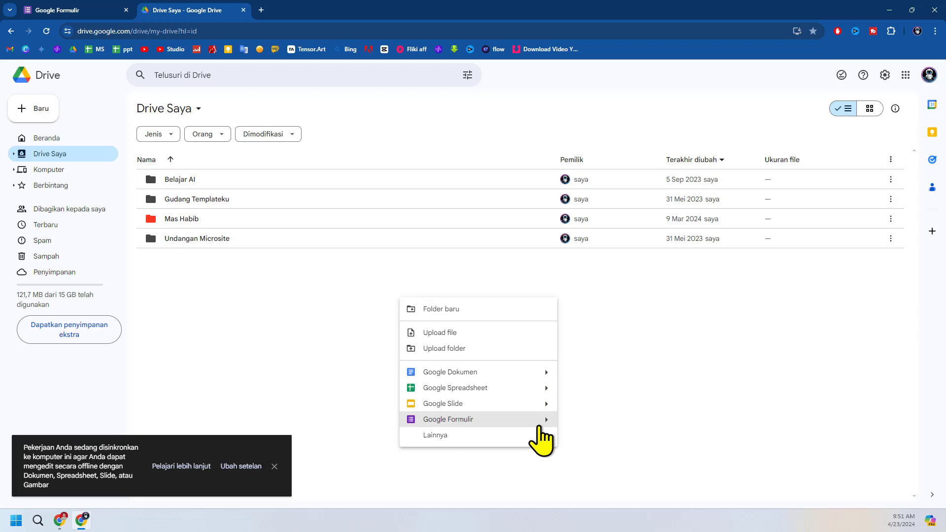
mouse_move(550, 428)
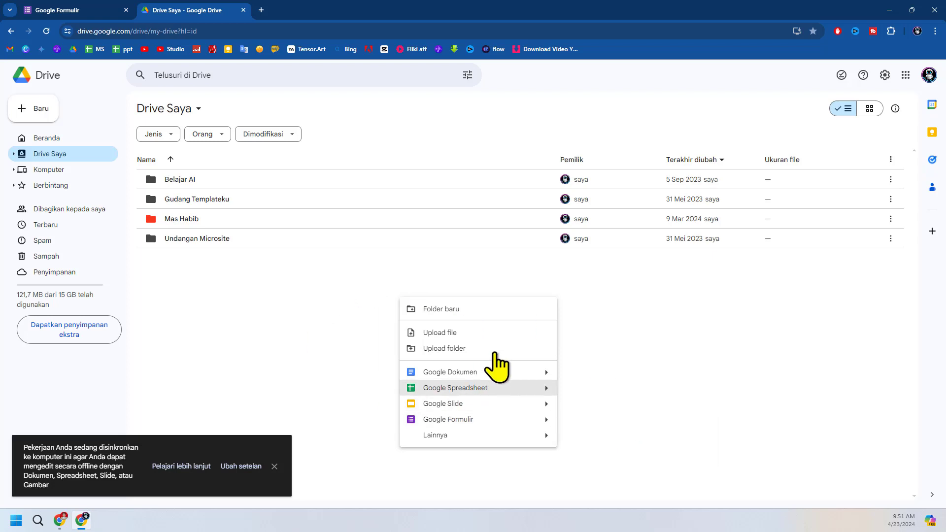
click(314, 326)
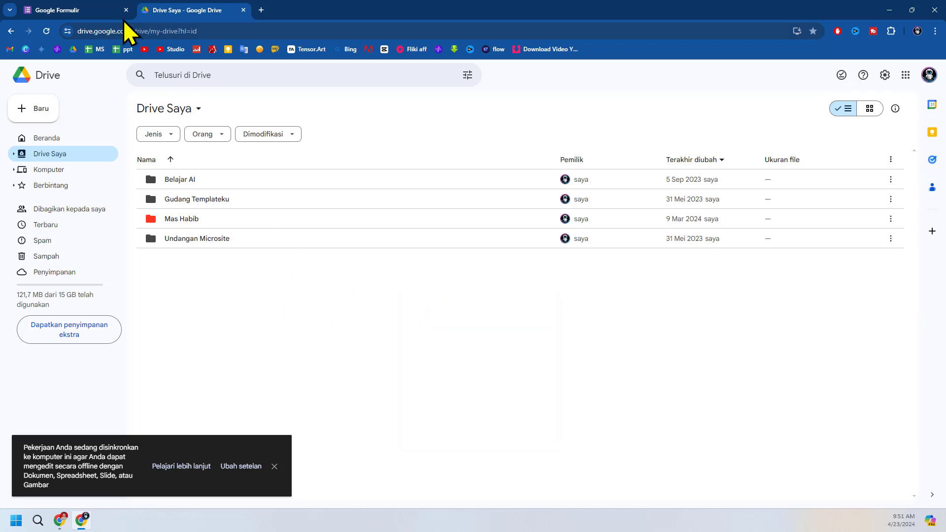
Compare the Google Forms home page with Drive, and look over its templates and recent forms.
click(81, 10)
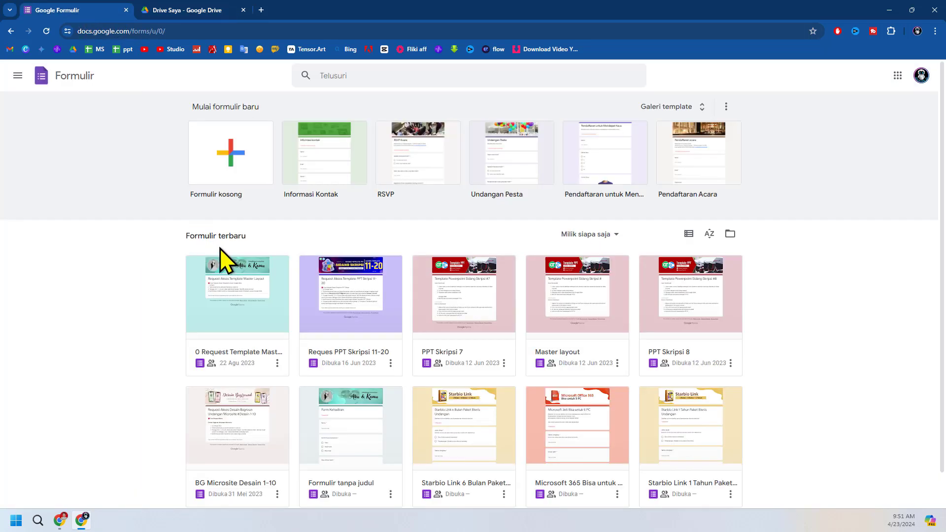
click(192, 10)
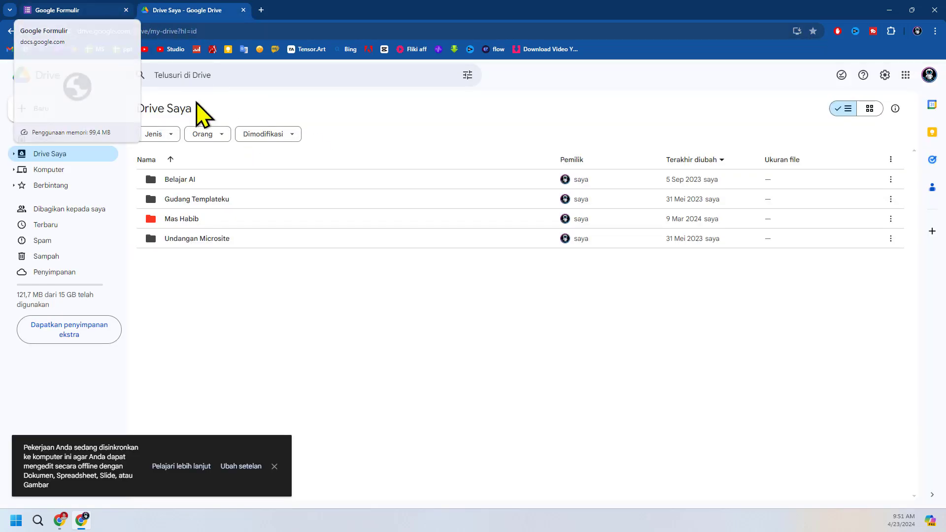
click(104, 11)
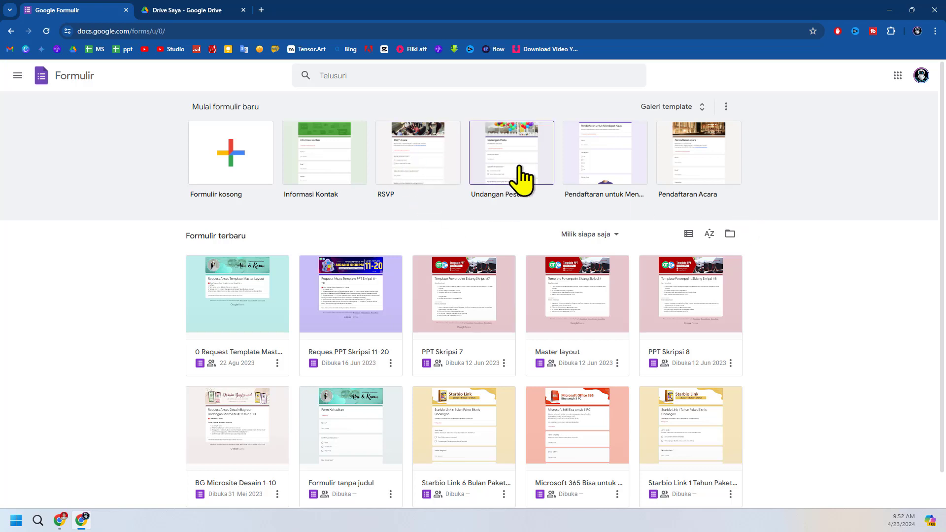
scroll(536, 238, down, 1)
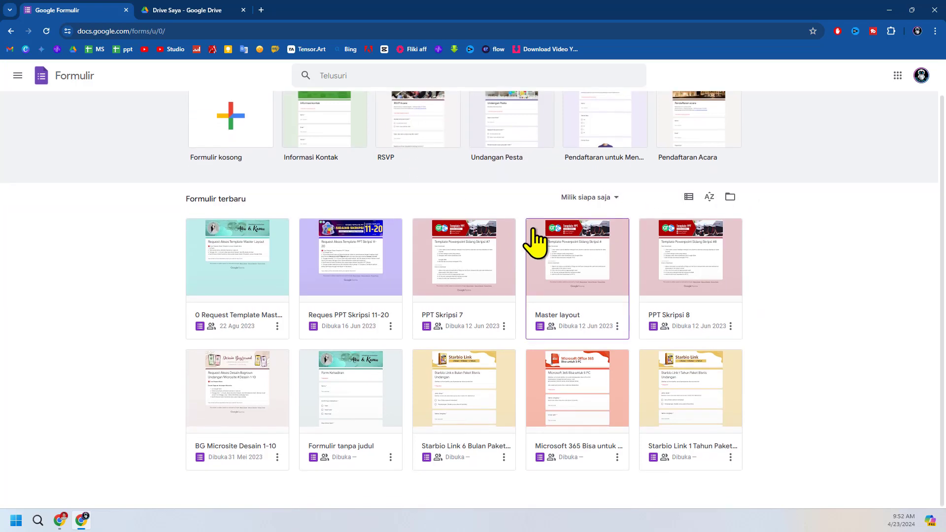
scroll(613, 249, up, 1)
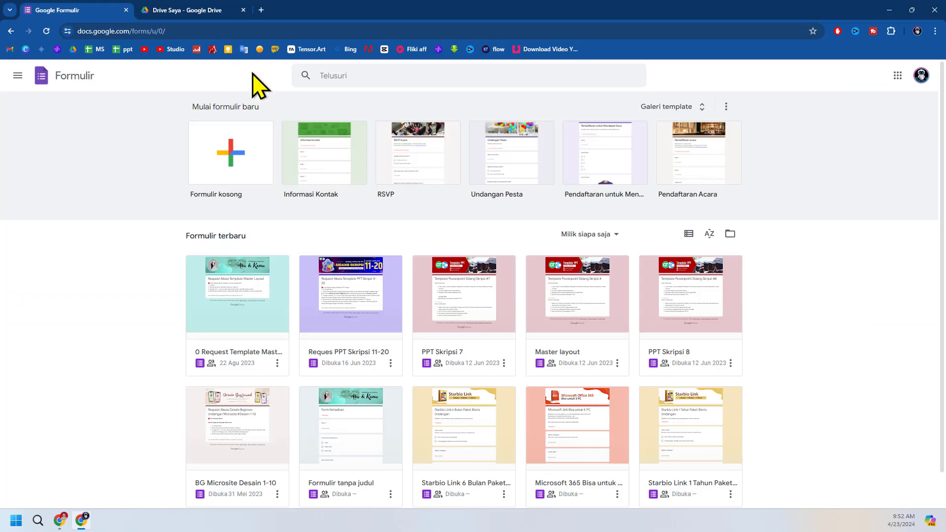
Examine the browser's bookmark options, including the one that shows or hides the bookmark bar.
click(936, 31)
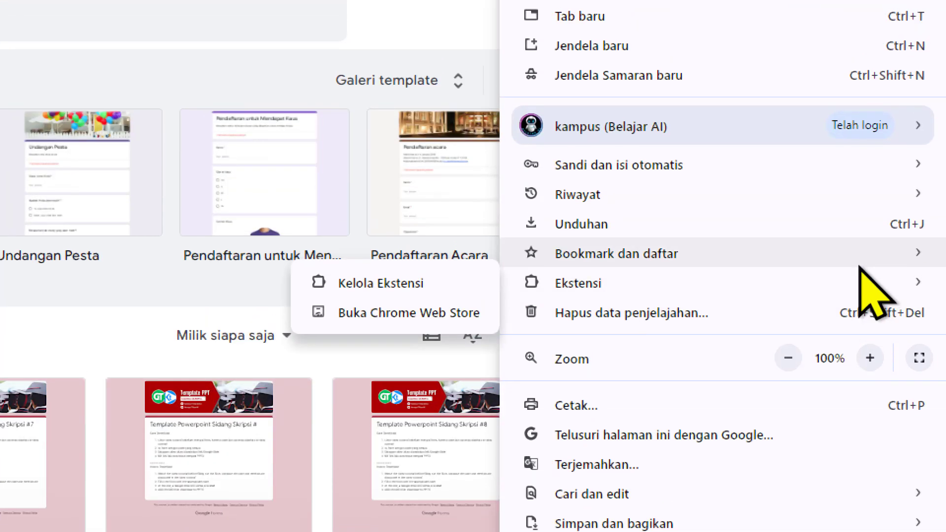
mouse_move(860, 244)
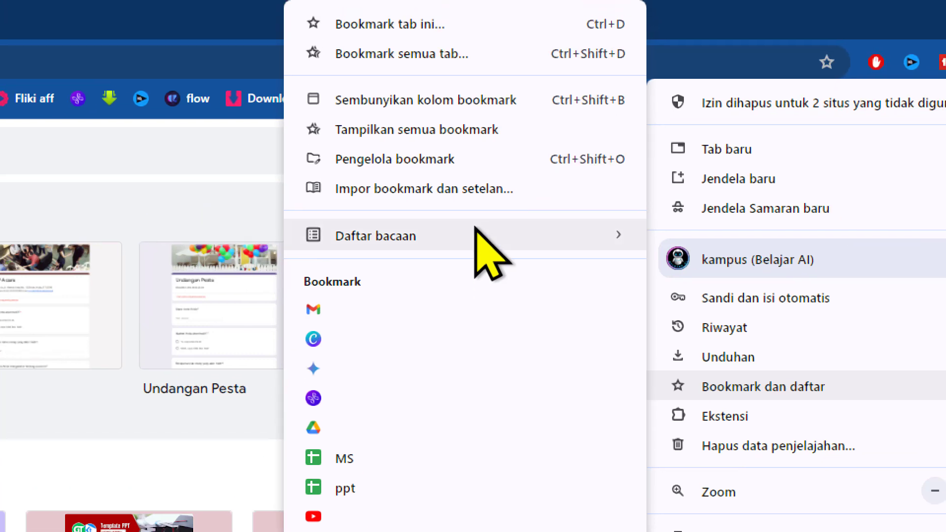
mouse_move(328, 95)
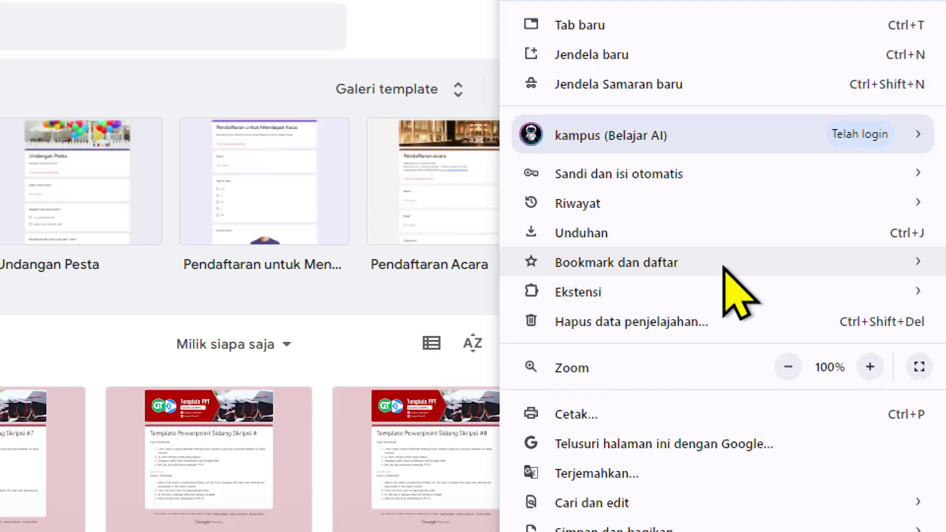
mouse_move(719, 382)
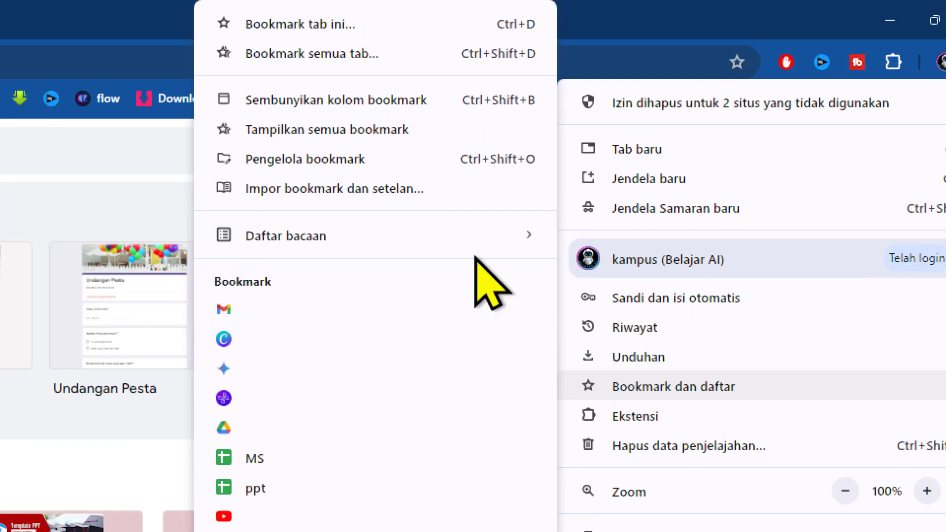
mouse_move(420, 132)
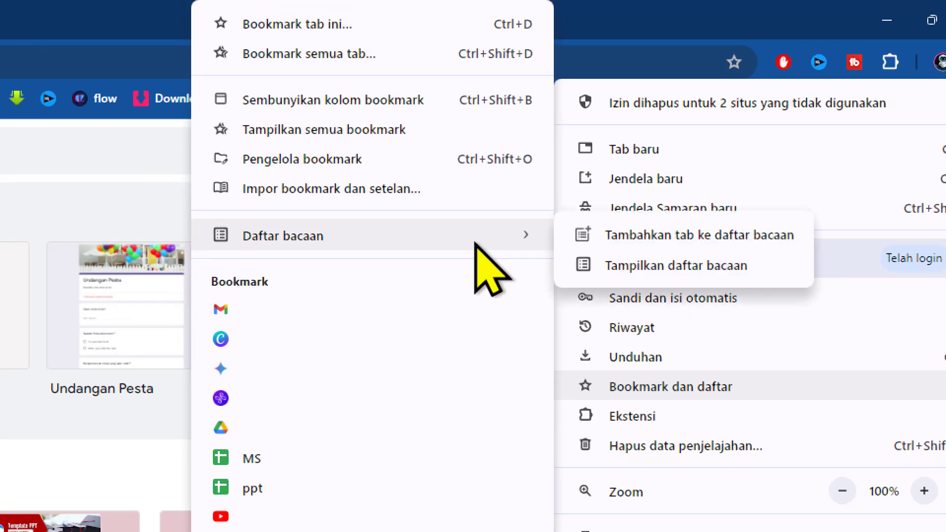
click(647, 29)
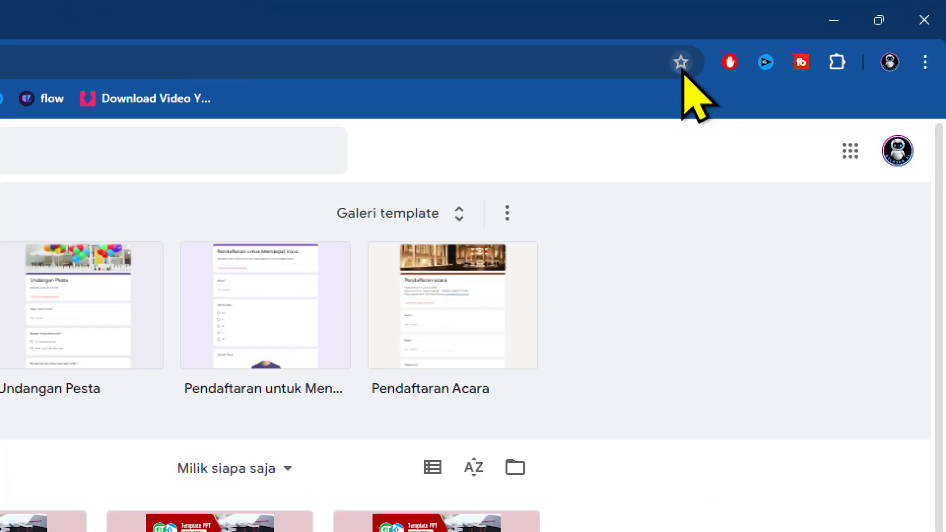
Bookmark the Google Forms home page on the bookmark bar and open it from that bookmark.
click(681, 63)
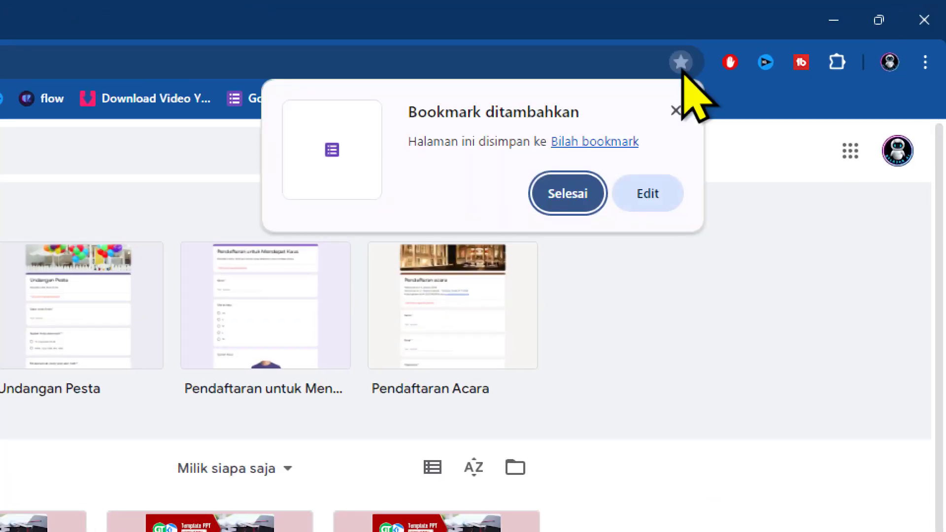
click(566, 194)
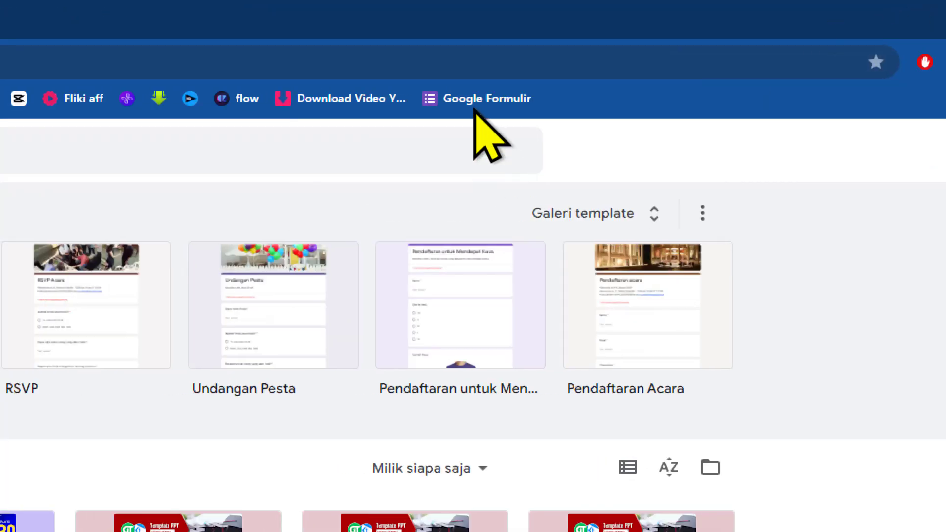
click(475, 104)
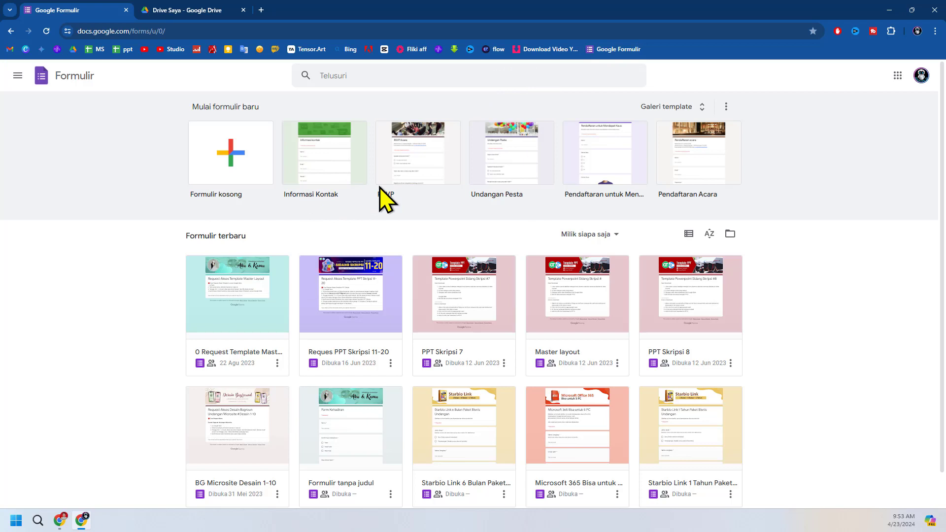
Create a blank form, check the tutorial outline in the Xmind window, and return to the form.
click(228, 156)
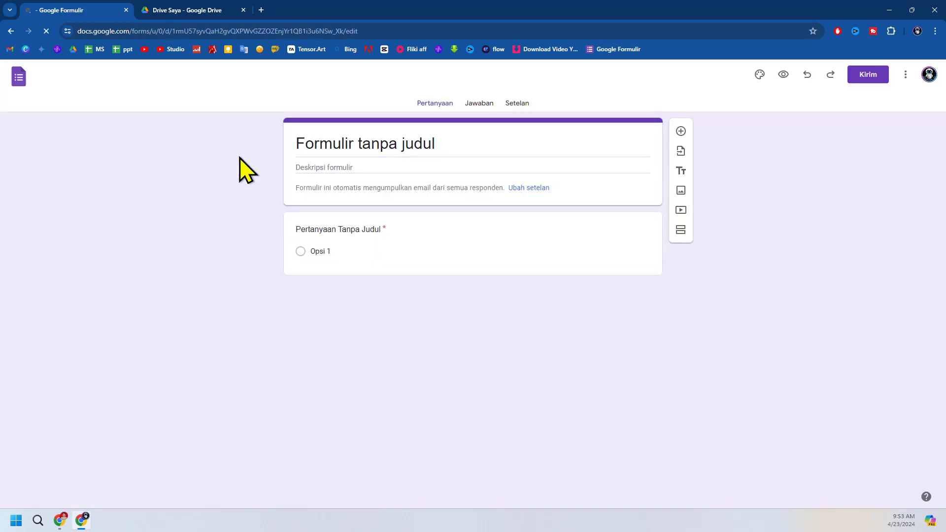
click(61, 520)
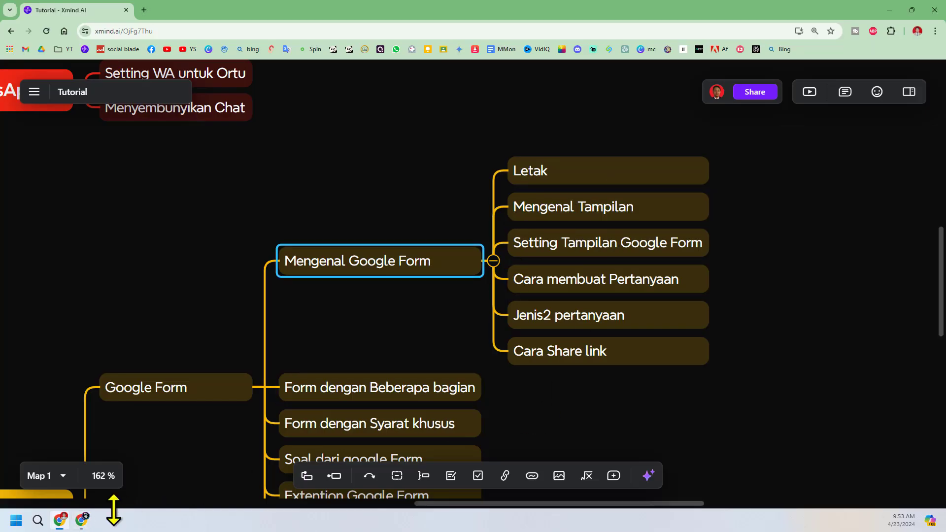
click(82, 520)
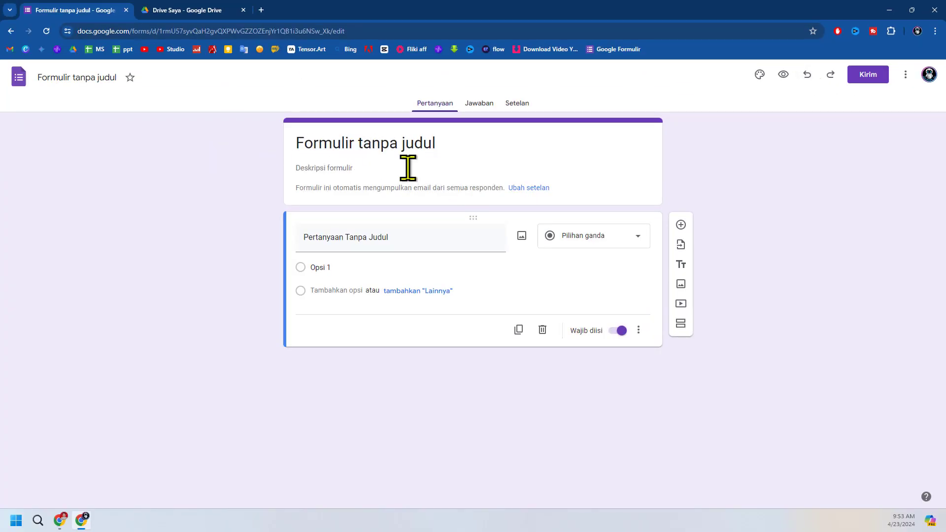
Title the form "Belajar Google FOrm" and apply the same text as its file name.
click(359, 145)
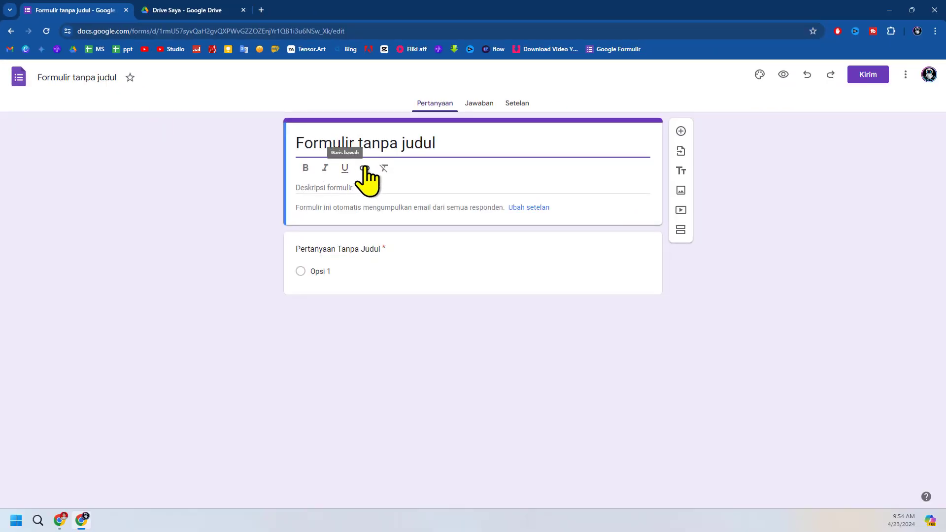
drag(461, 141, 236, 143)
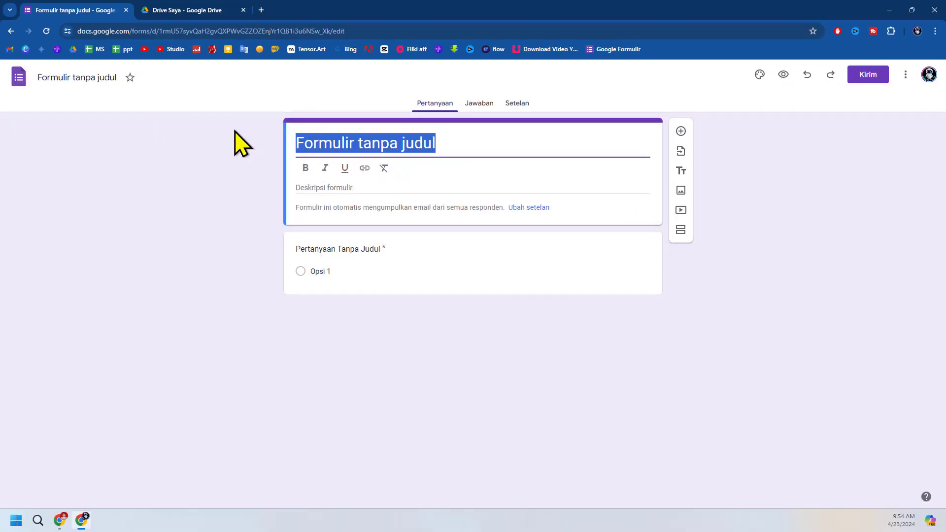
text(Belajar Google FOrm)
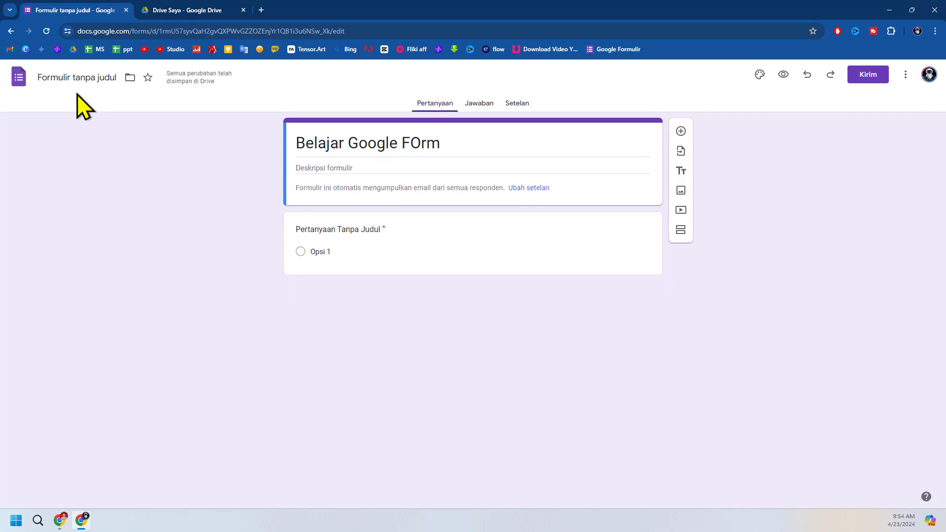
click(82, 78)
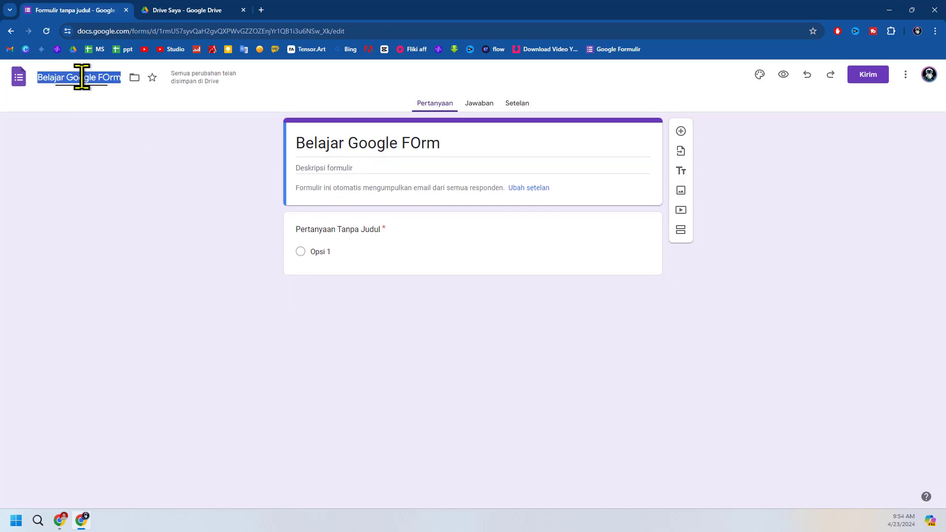
click(103, 162)
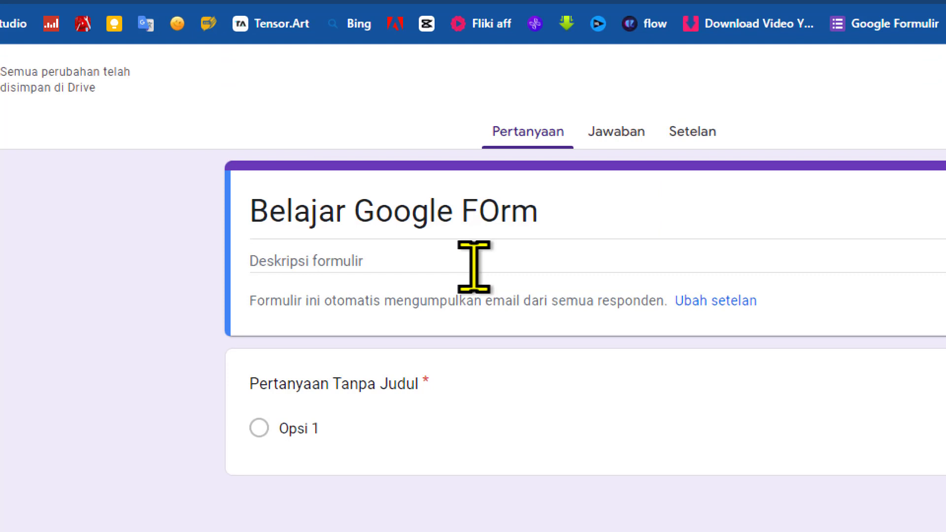
Fill in the form's description with "Tulis diskripsi".
click(475, 266)
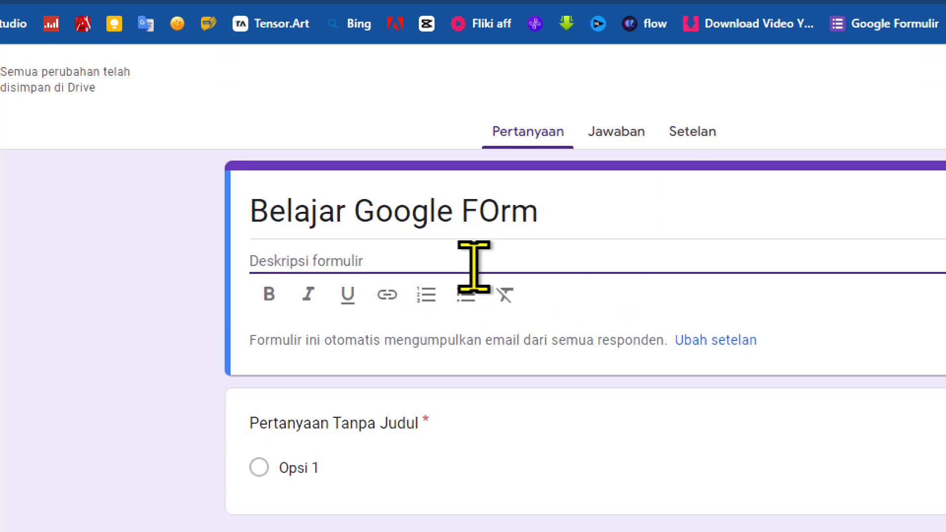
text(Tu)
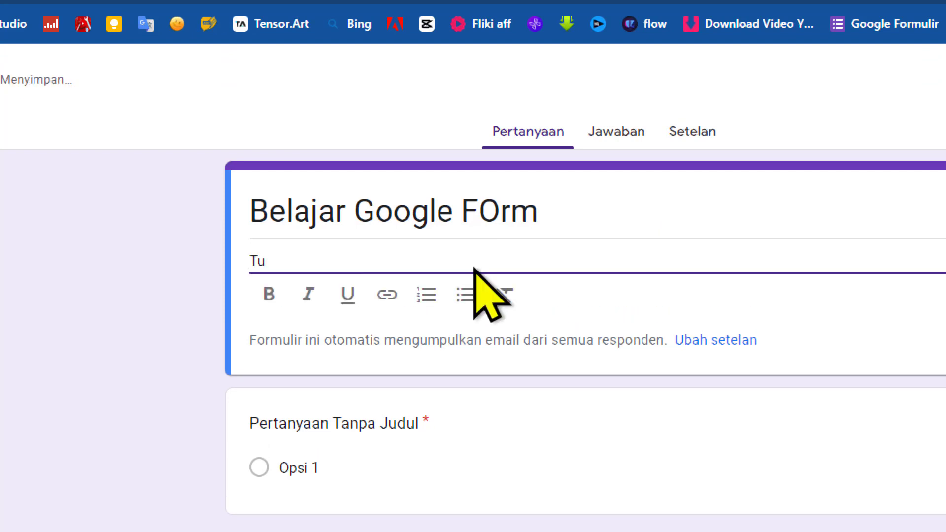
text(lis diskr)
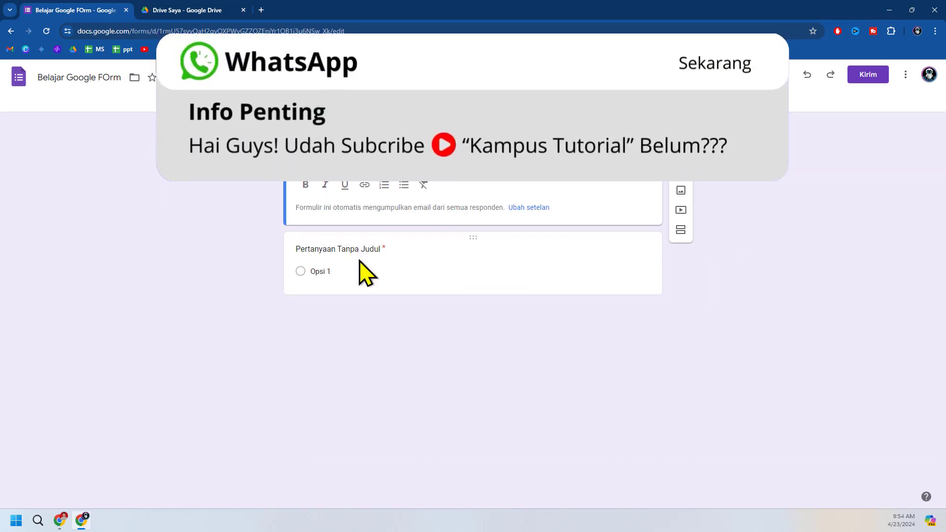
Check the tutorial outline in the Xmind window for the display-settings topic and return to the form.
click(60, 522)
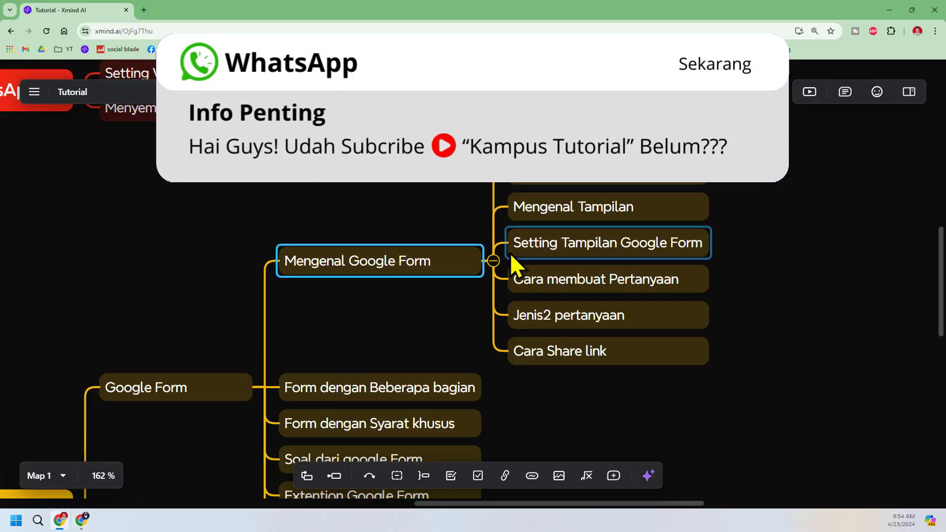
click(81, 523)
click(329, 321)
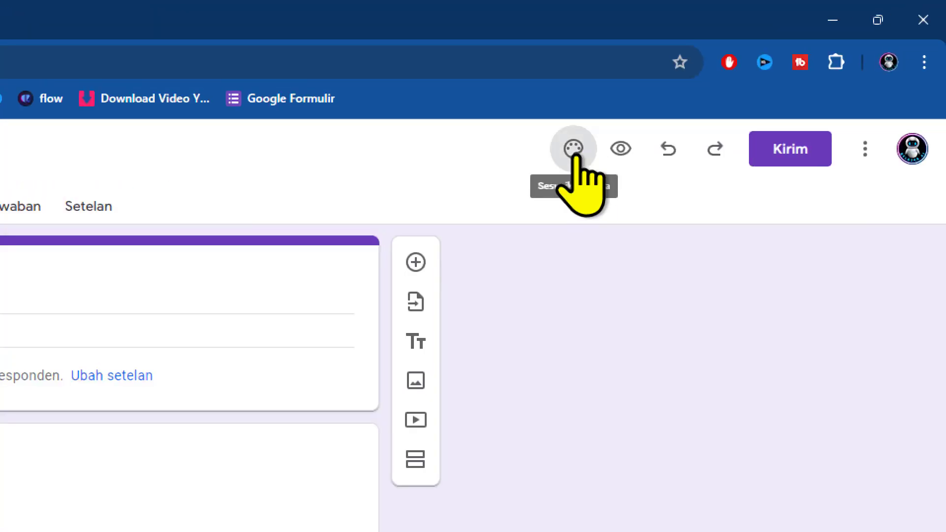
Open the header image picker from the form's theme settings and browse the Kantor dan Sekolah and Ilustrasi images.
click(574, 151)
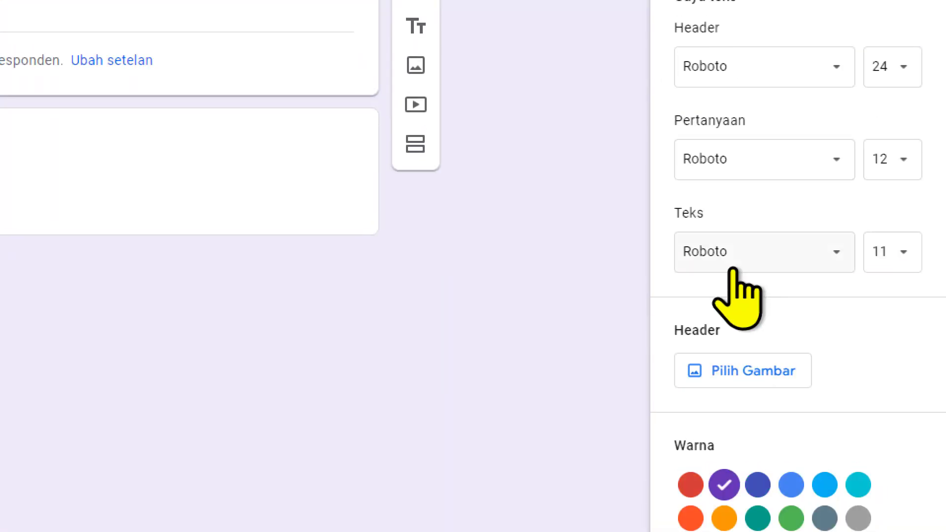
click(757, 270)
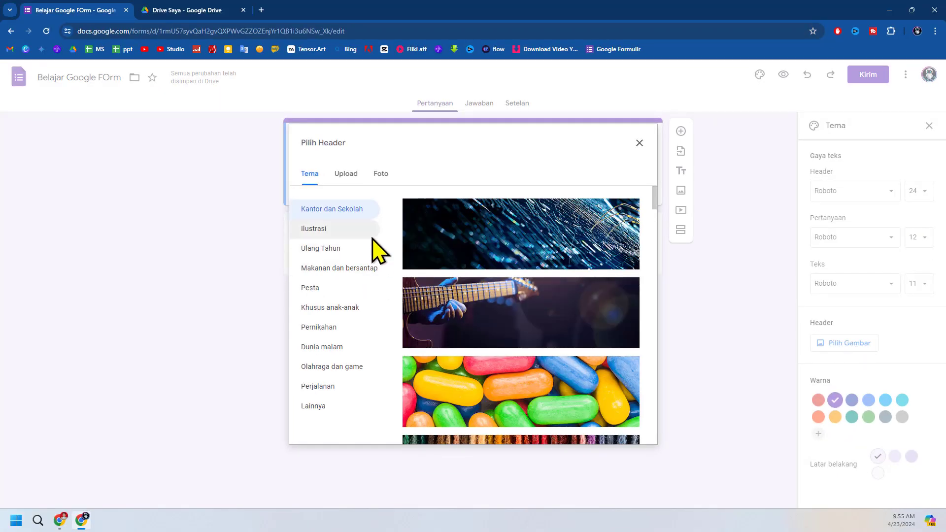
scroll(524, 315, down, 3)
scroll(524, 315, down, 8)
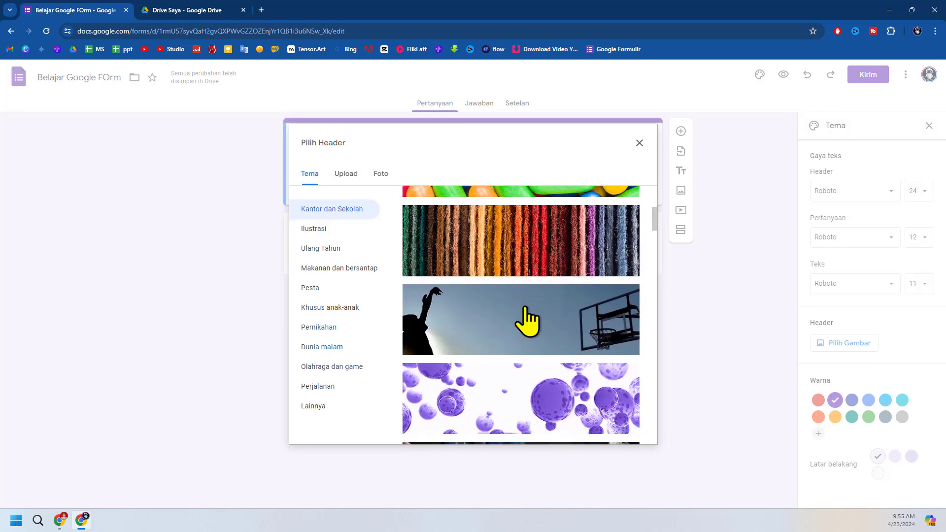
click(349, 236)
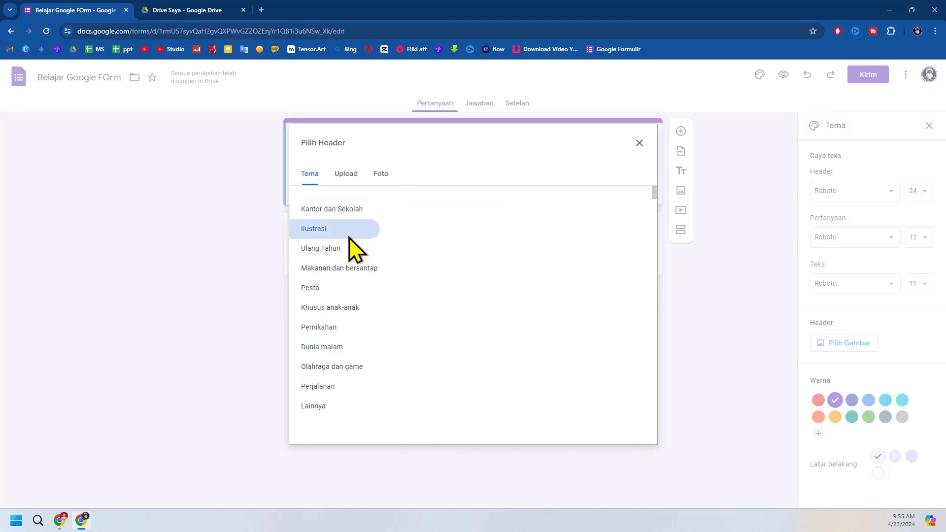
scroll(528, 310, down, 3)
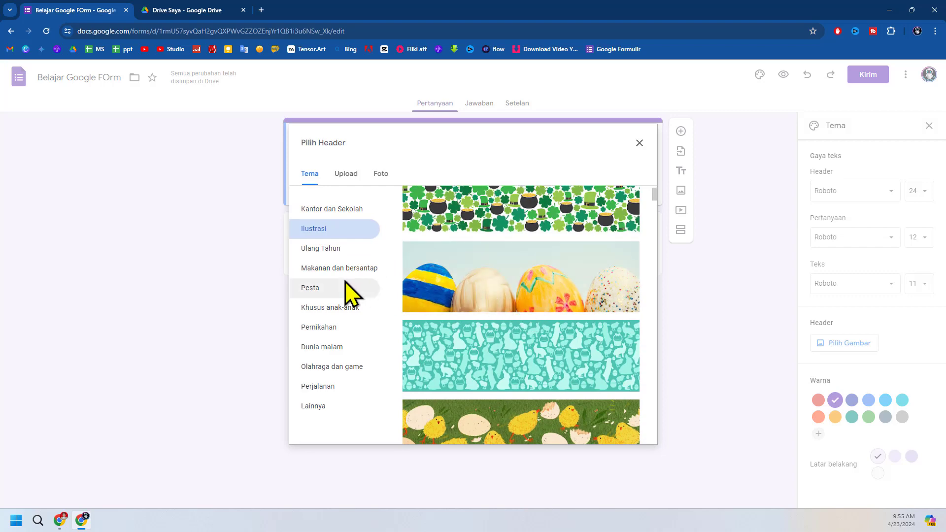
scroll(558, 339, down, 1)
scroll(558, 339, down, 8)
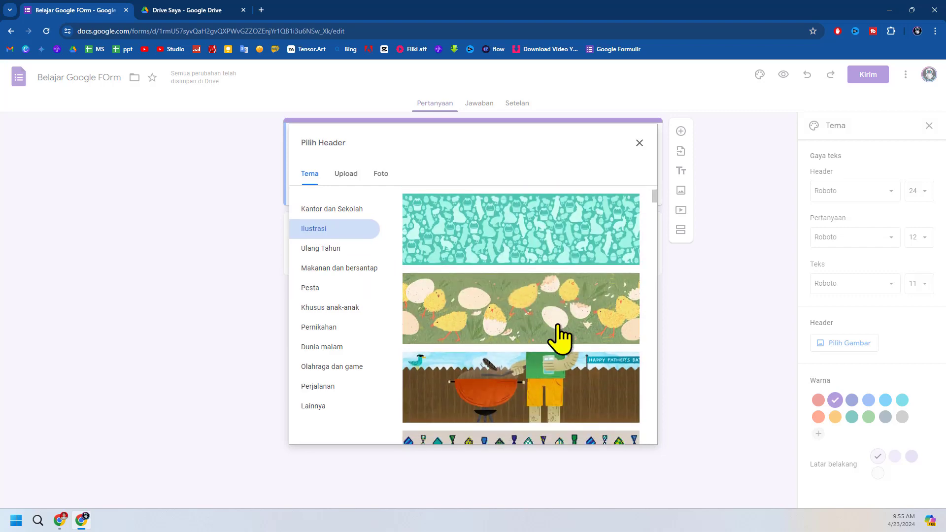
scroll(560, 326, down, 7)
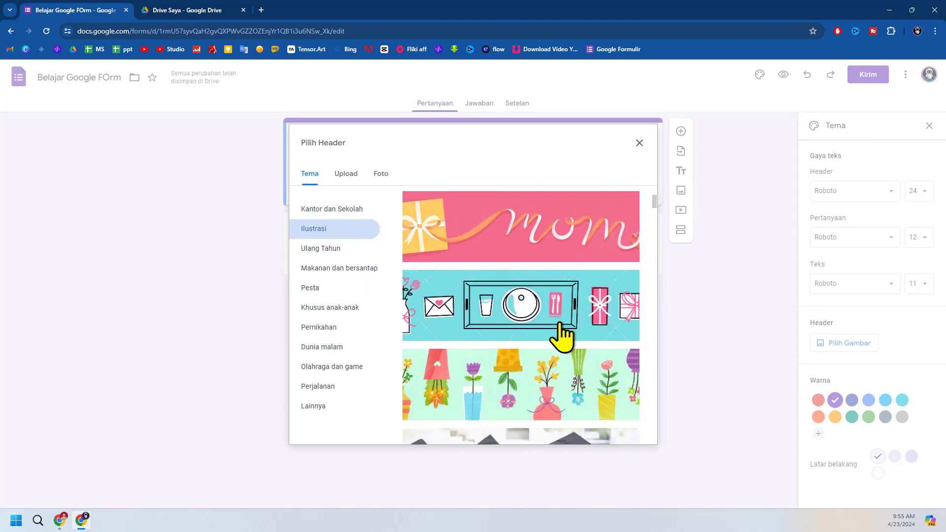
scroll(560, 326, down, 5)
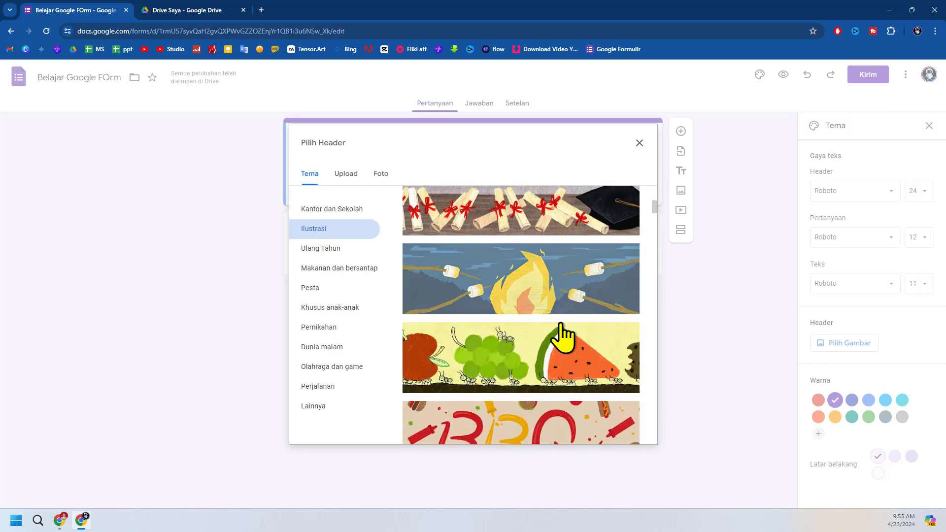
scroll(561, 330, down, 6)
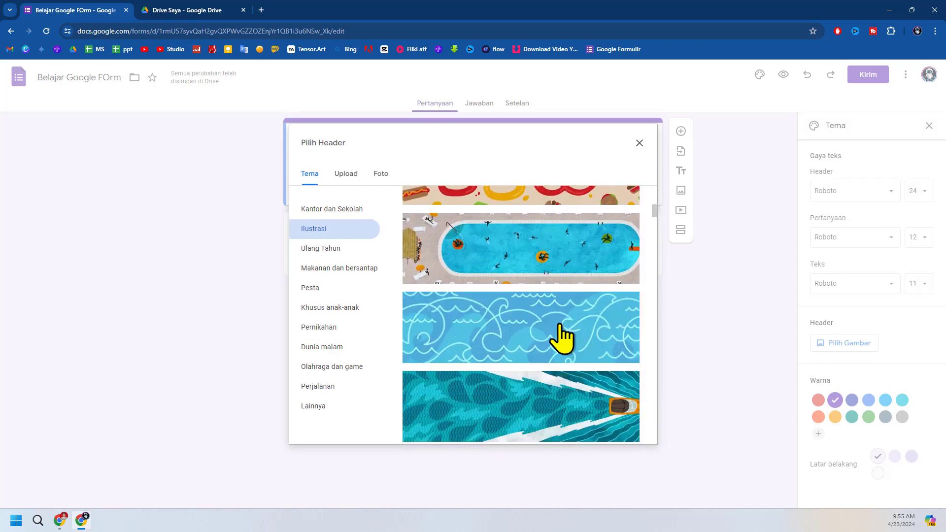
scroll(561, 338, down, 6)
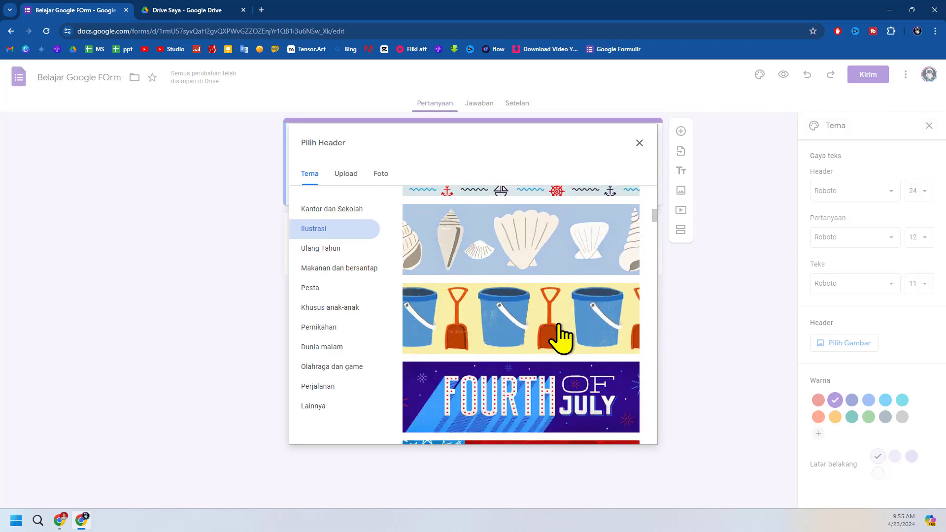
scroll(560, 340, down, 3)
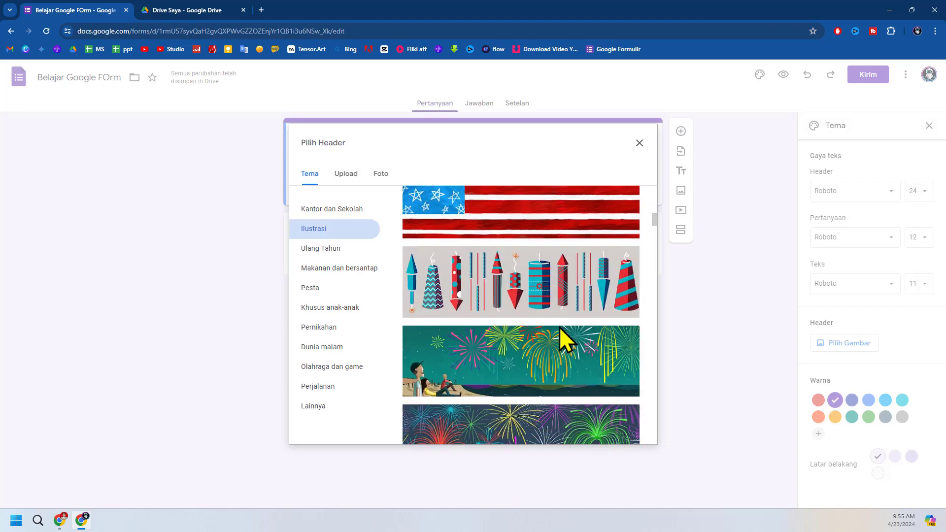
scroll(560, 345, down, 2)
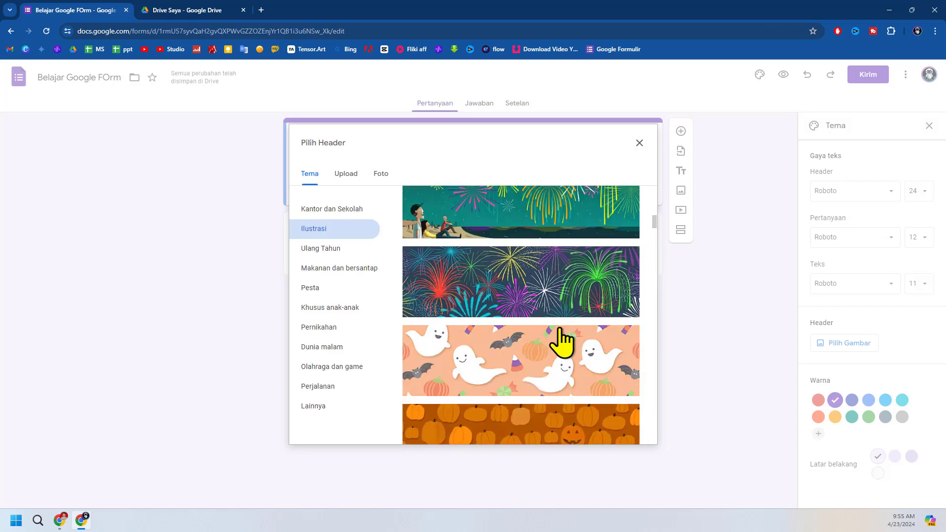
scroll(562, 342, down, 6)
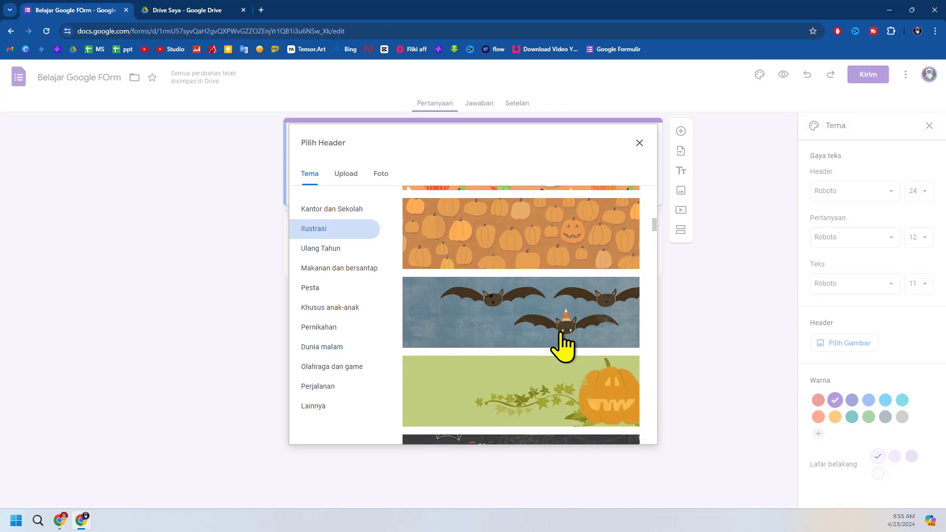
scroll(562, 345, down, 1)
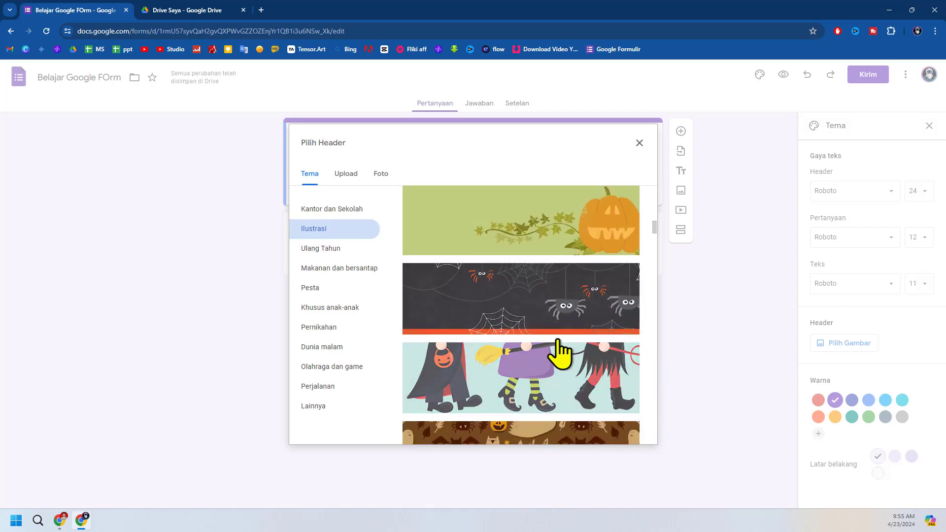
Browse the header images in the Ulang Tahun, Khusus anak-anak, Pernikahan, Dunia malam and Olahraga dan game categories.
click(369, 248)
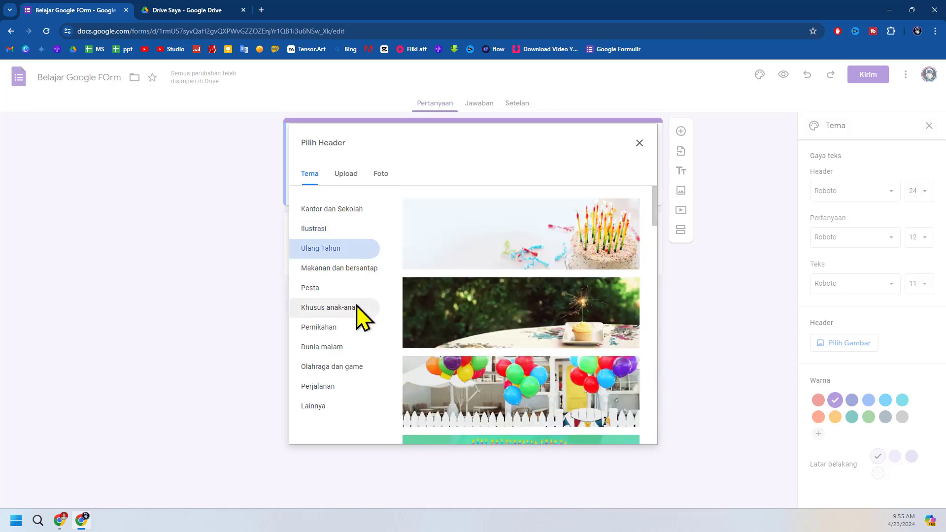
click(359, 307)
scroll(549, 402, down, 7)
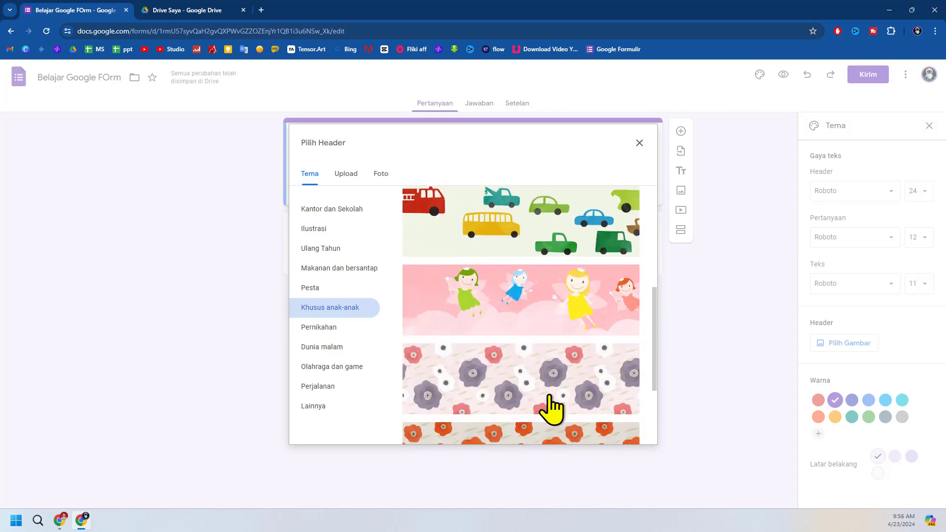
click(336, 333)
click(339, 348)
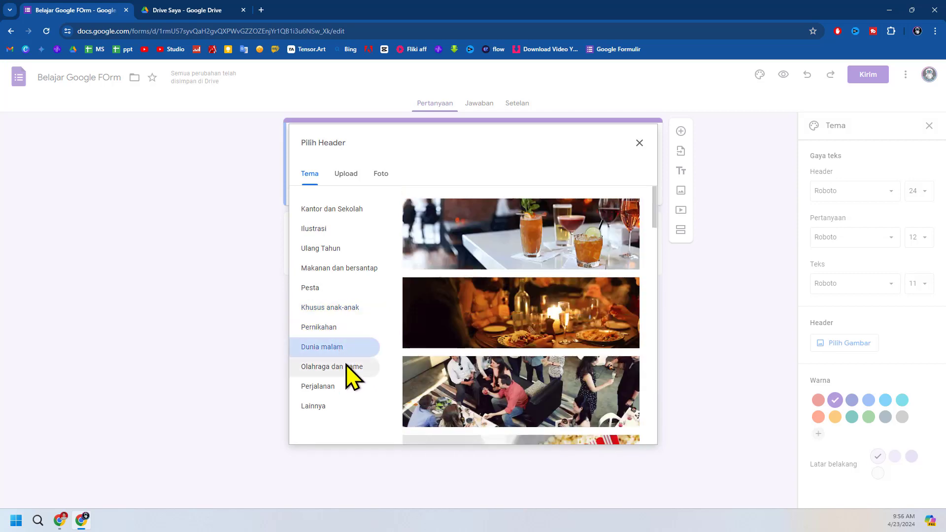
click(358, 368)
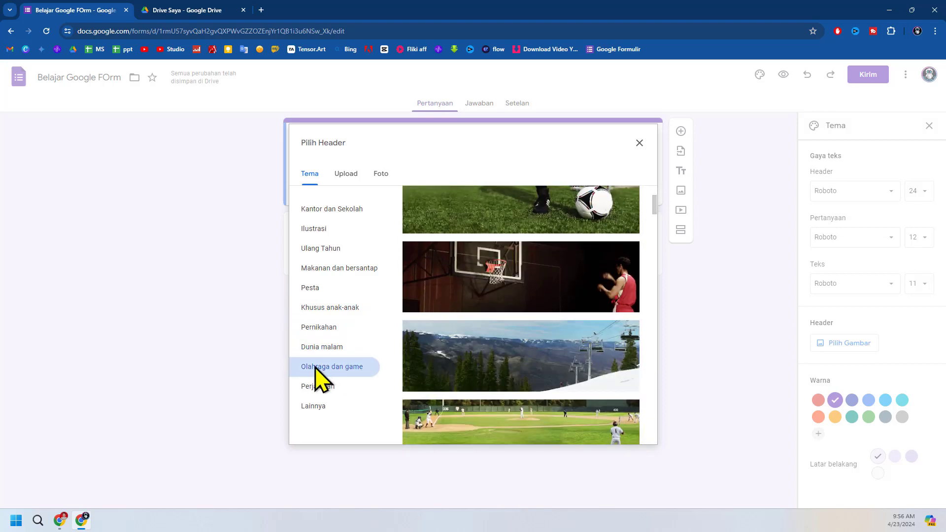
Insert the teal city skyline image from the Perjalanan category as the form's header.
click(352, 388)
scroll(611, 345, down, 5)
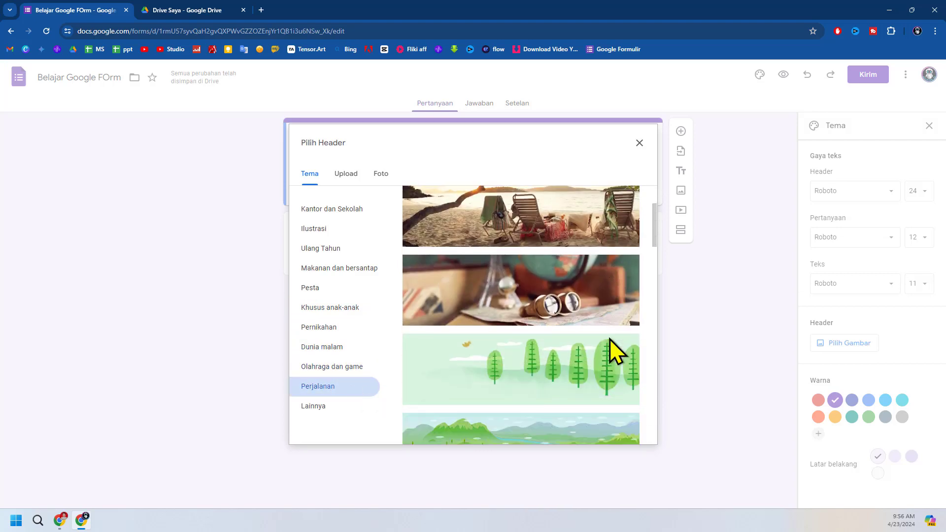
scroll(613, 354, down, 8)
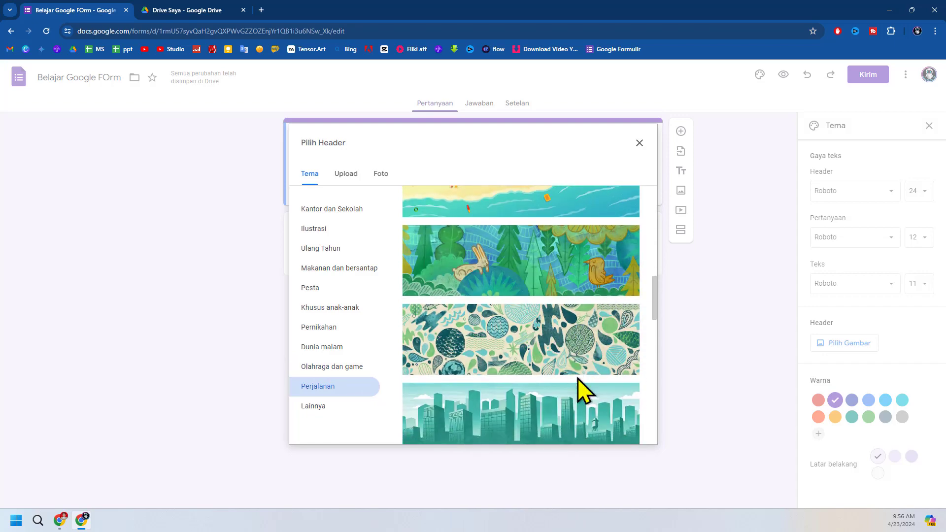
scroll(517, 344, down, 2)
click(548, 345)
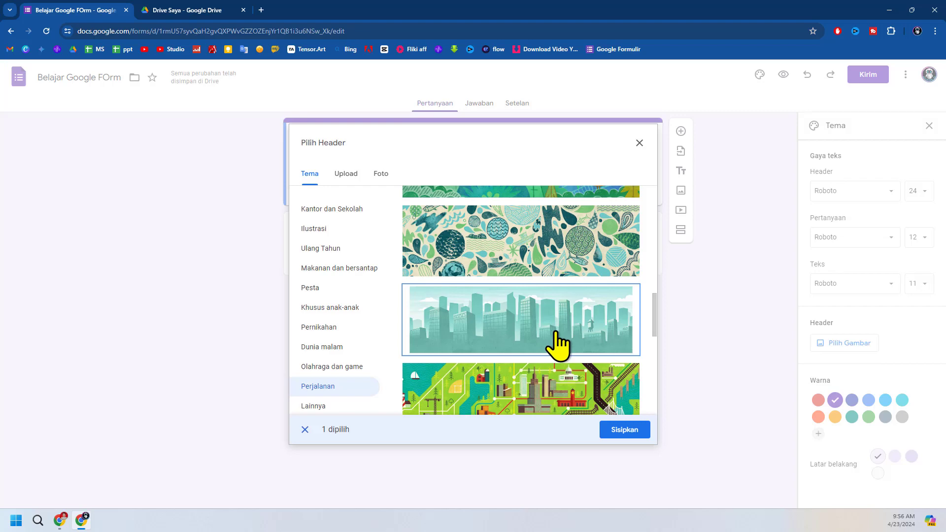
click(624, 433)
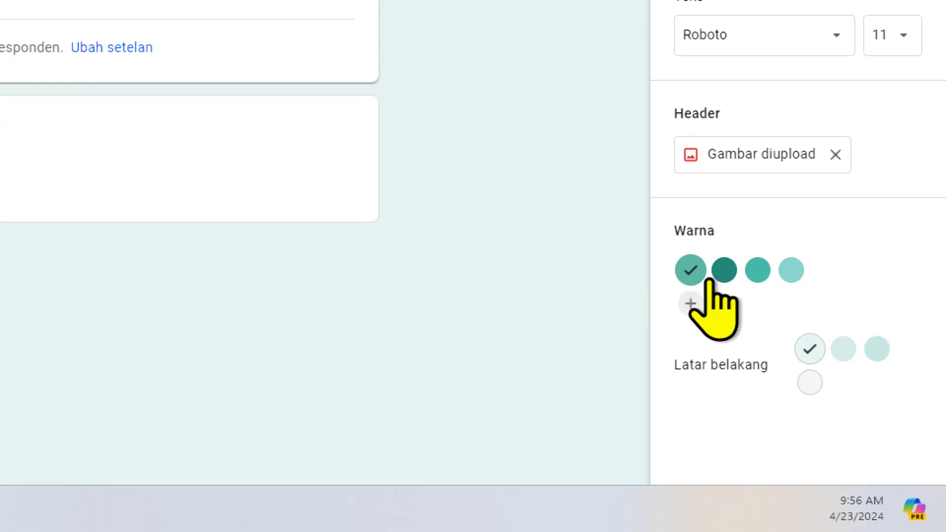
Try the dark teal theme colour, and add the custom dark red #862222 as the form's theme colour.
click(724, 271)
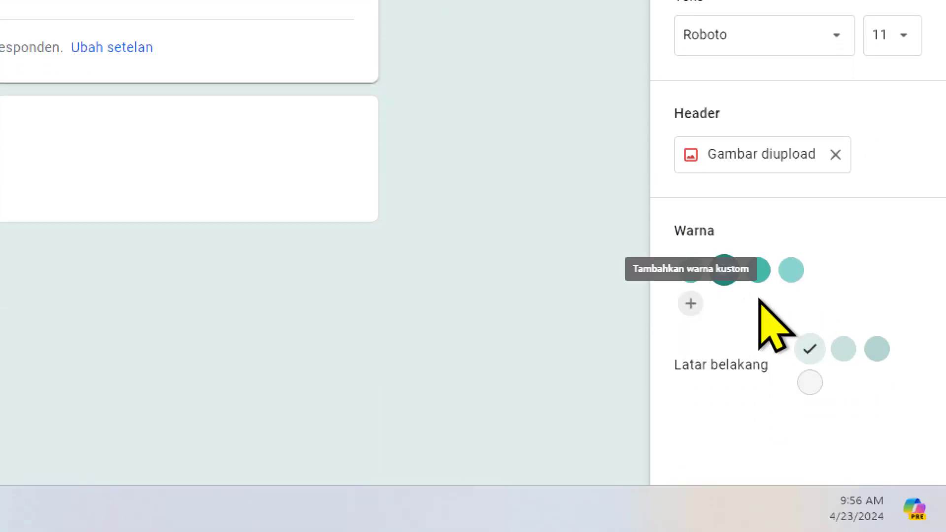
click(688, 301)
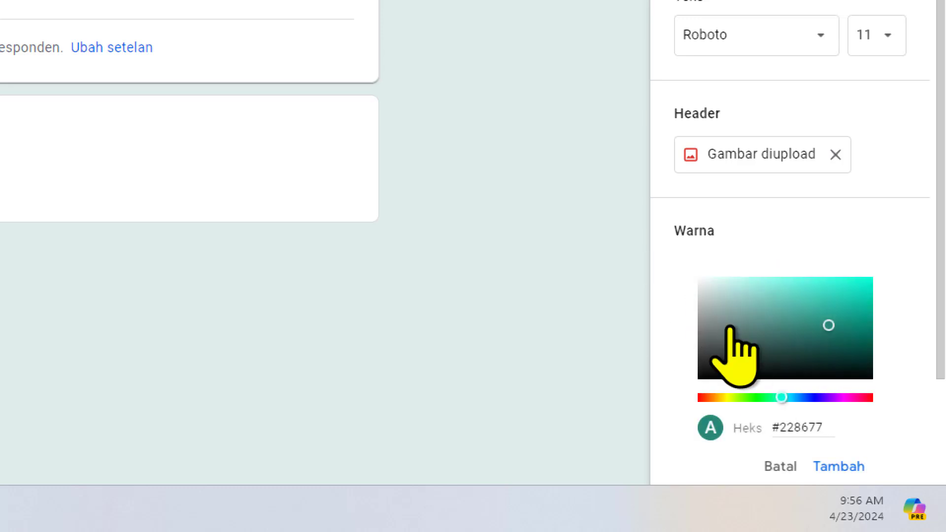
drag(779, 397, 697, 397)
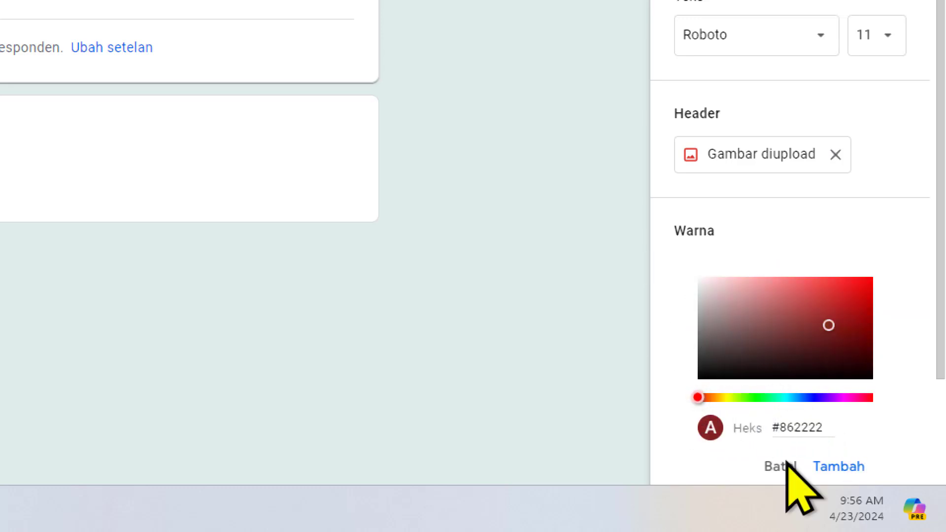
click(840, 466)
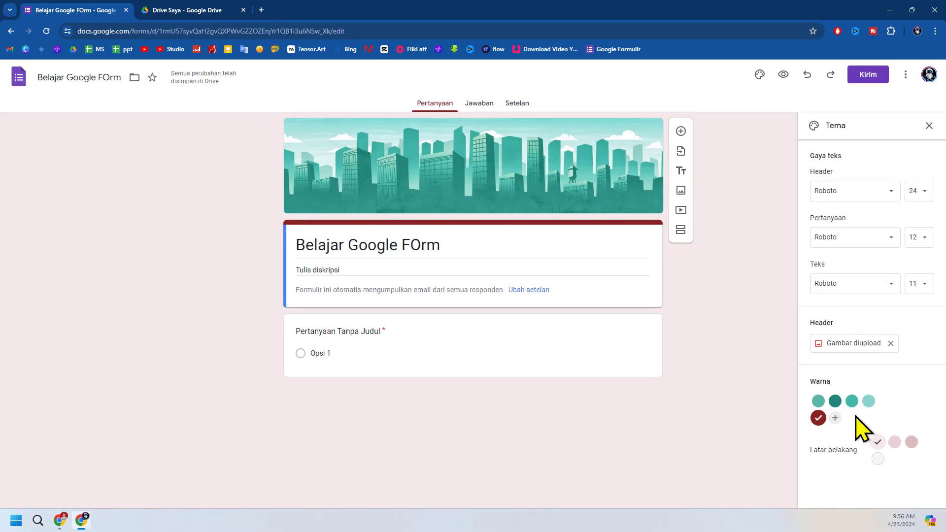
Switch the theme colour to dark teal #228677, try the background shades, and apply the darkest teal tint as the background.
click(840, 407)
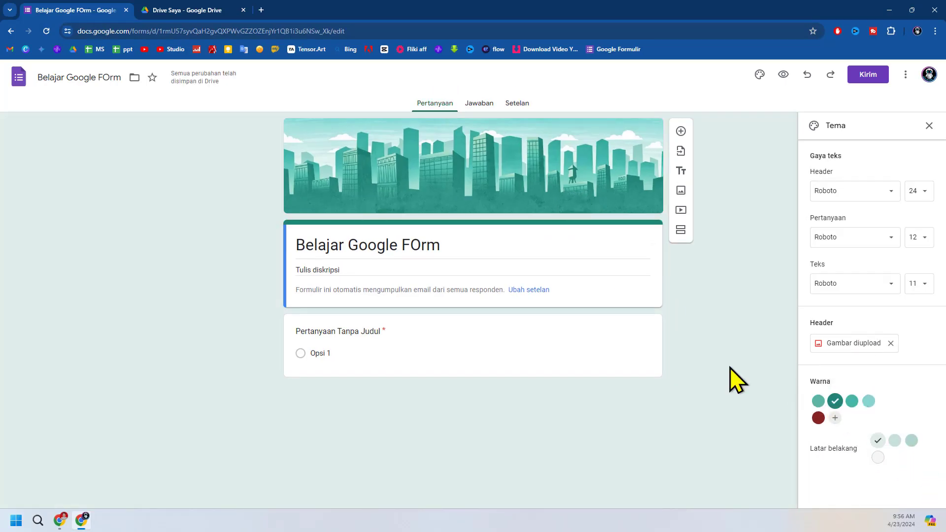
click(912, 441)
click(878, 458)
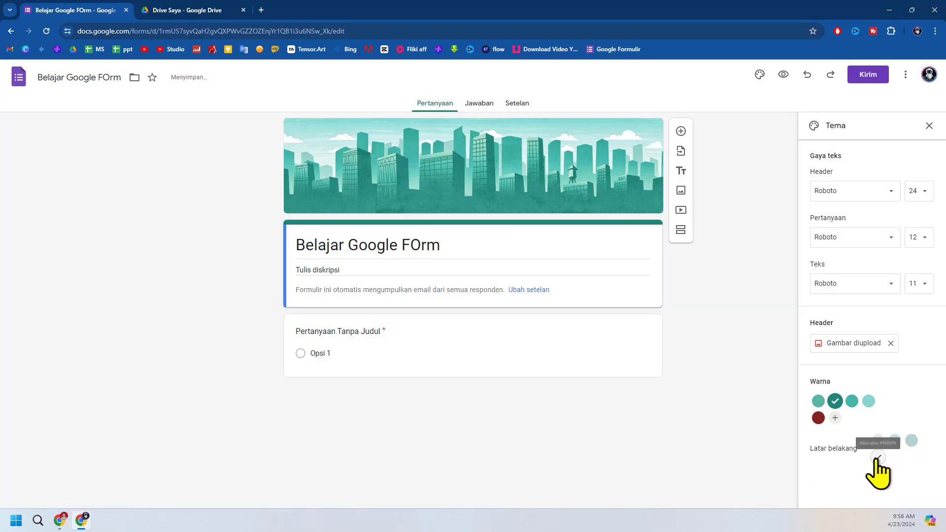
click(895, 441)
click(912, 442)
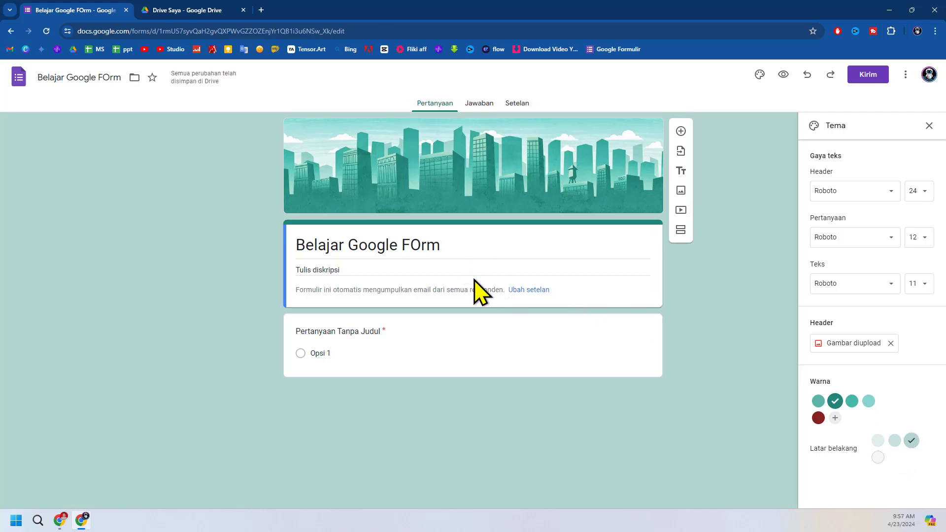
Check the tutorial outline in Xmind AI, return to the form, and set the untitled question's type to Pilihan ganda.
click(60, 520)
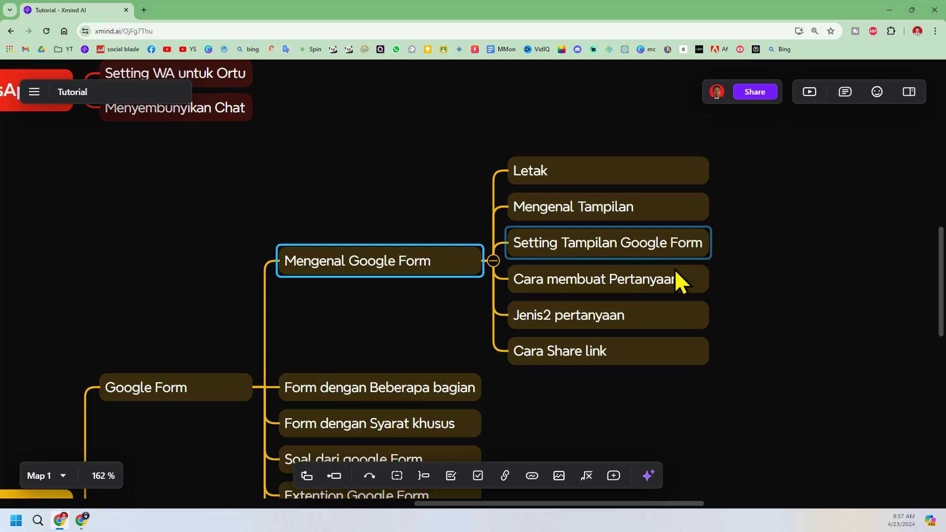
click(82, 520)
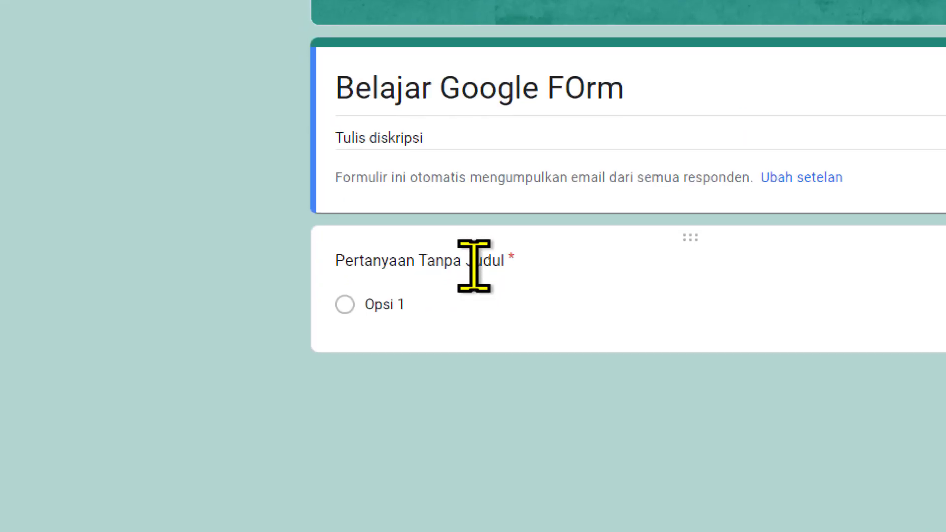
click(474, 263)
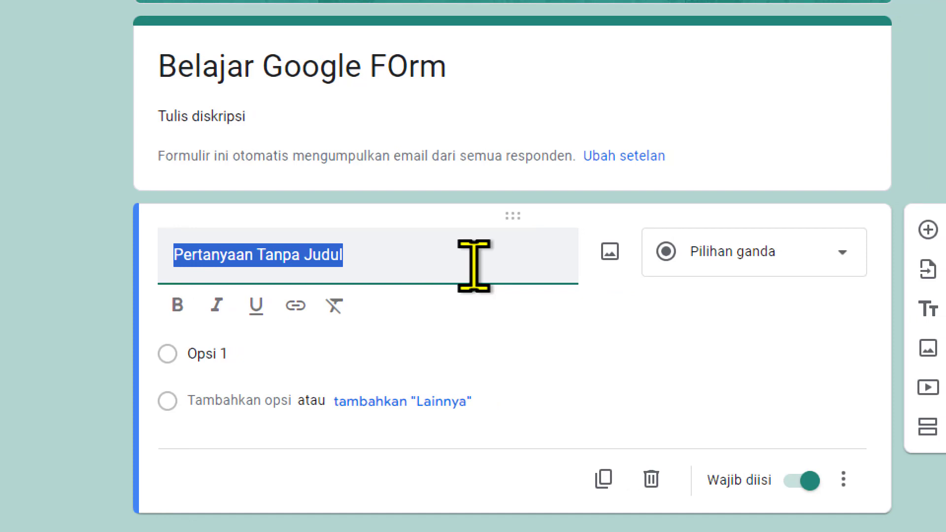
click(474, 266)
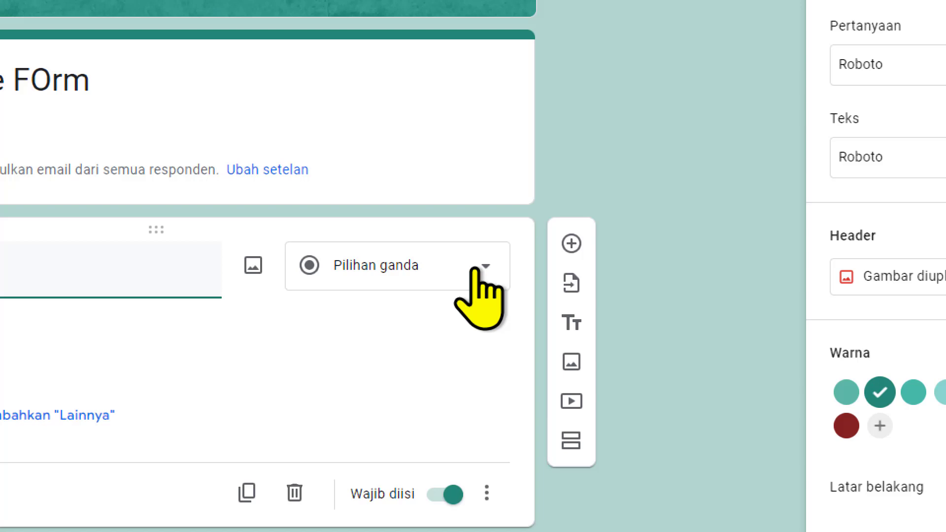
click(475, 269)
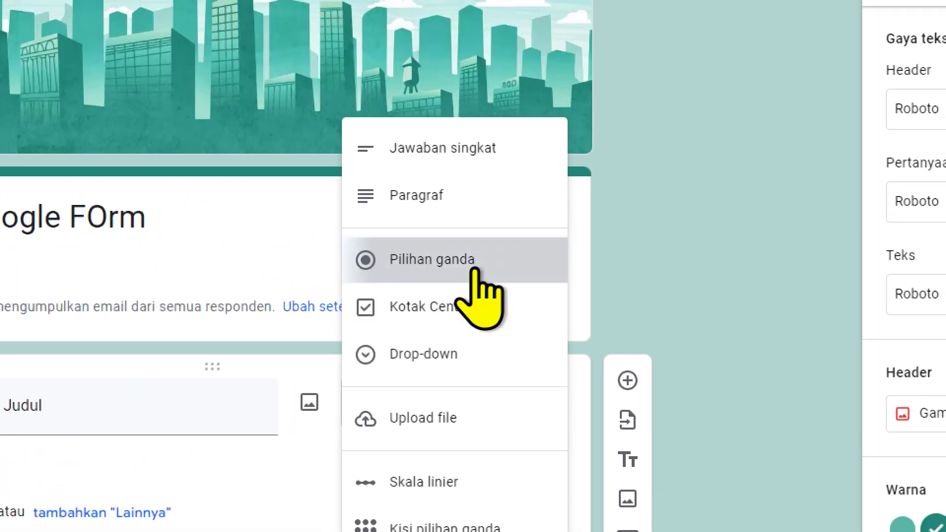
click(474, 270)
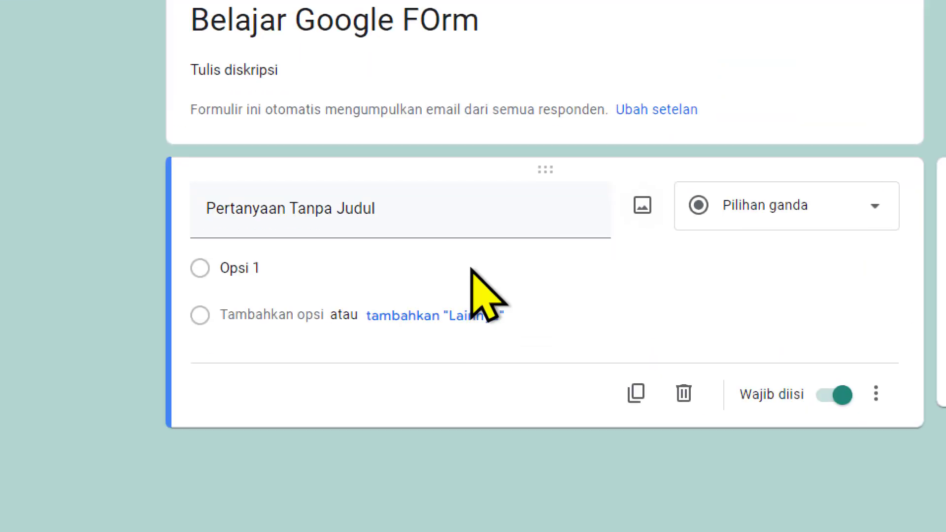
Give the untitled multiple-choice question the answer options A, B and C, plus a "Lainnya" option.
click(472, 270)
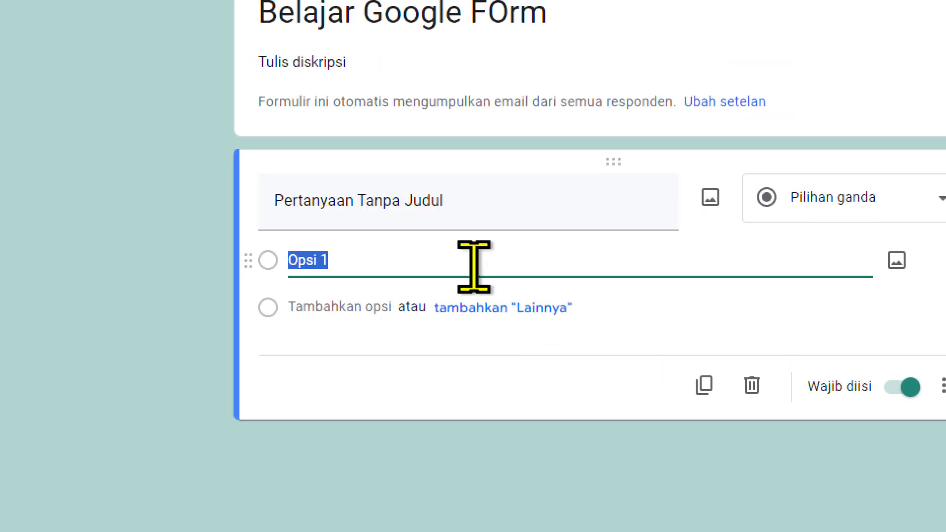
text(A)
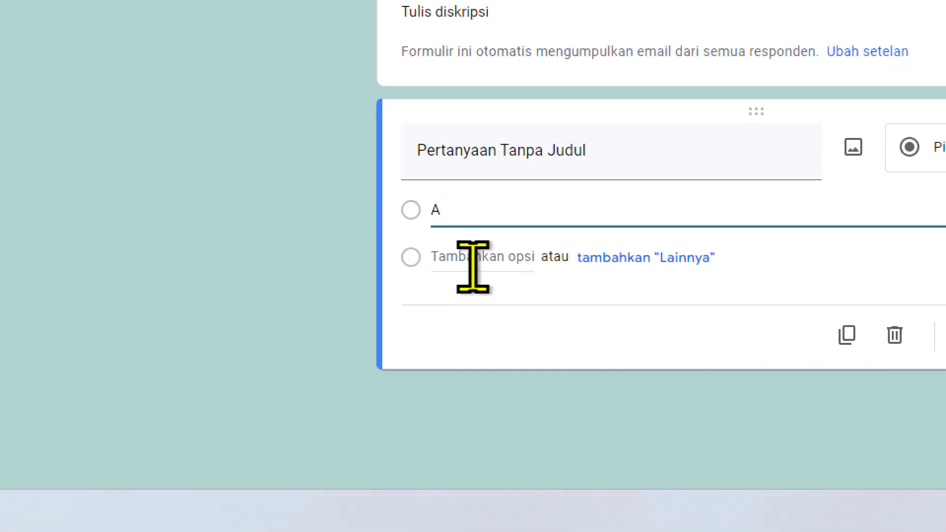
click(345, 307)
text(B)
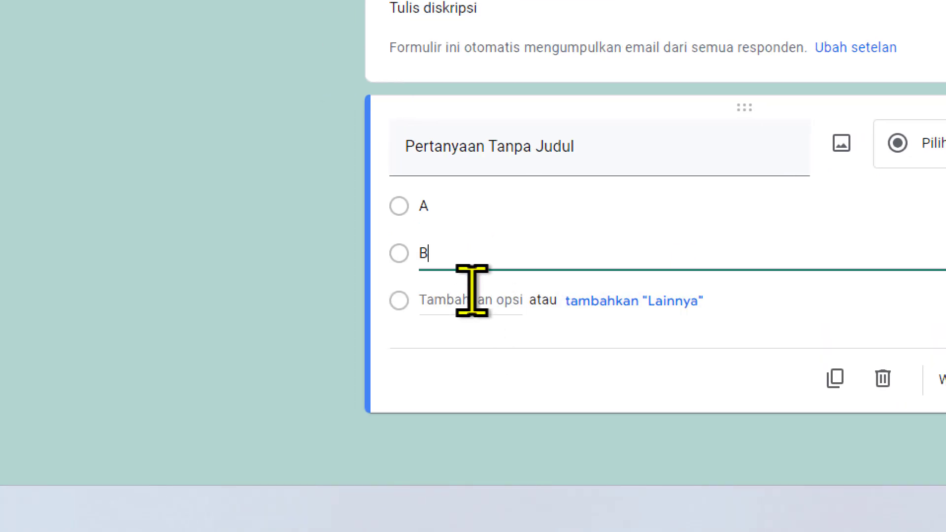
click(422, 299)
text(C)
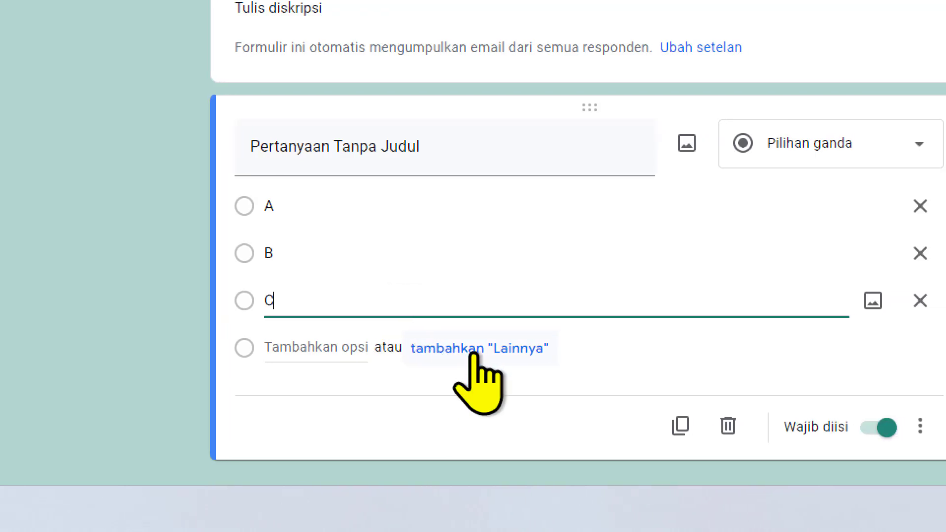
click(474, 352)
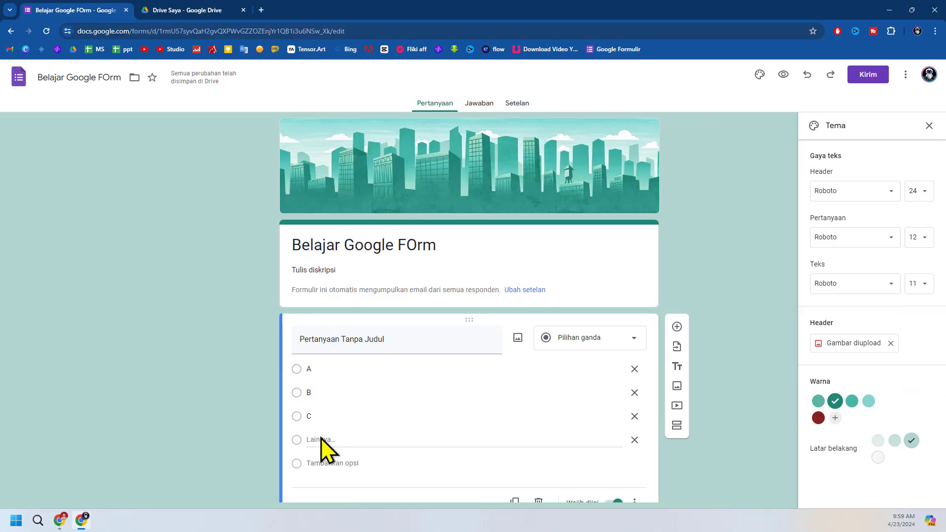
Add a title and description block below the multiple-choice question and title it "Biodata".
scroll(566, 461, down, 1)
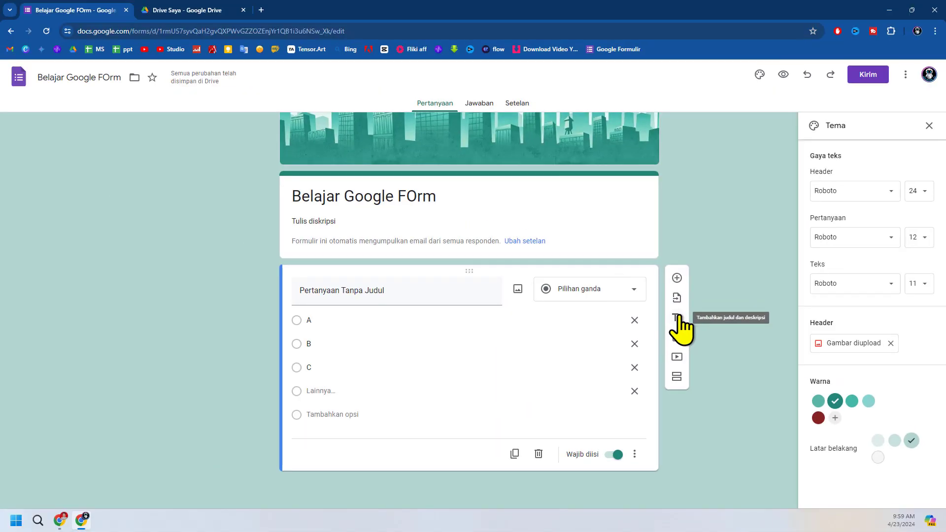
click(678, 317)
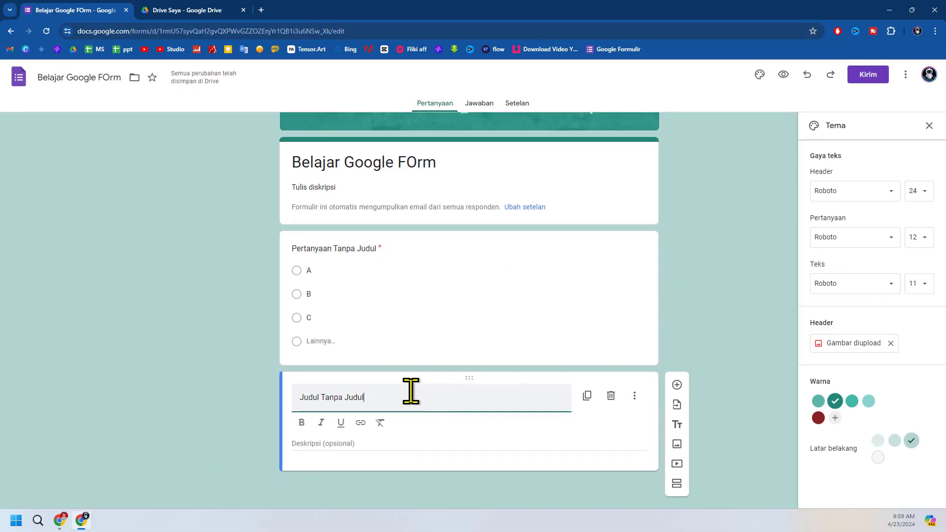
drag(369, 392, 255, 371)
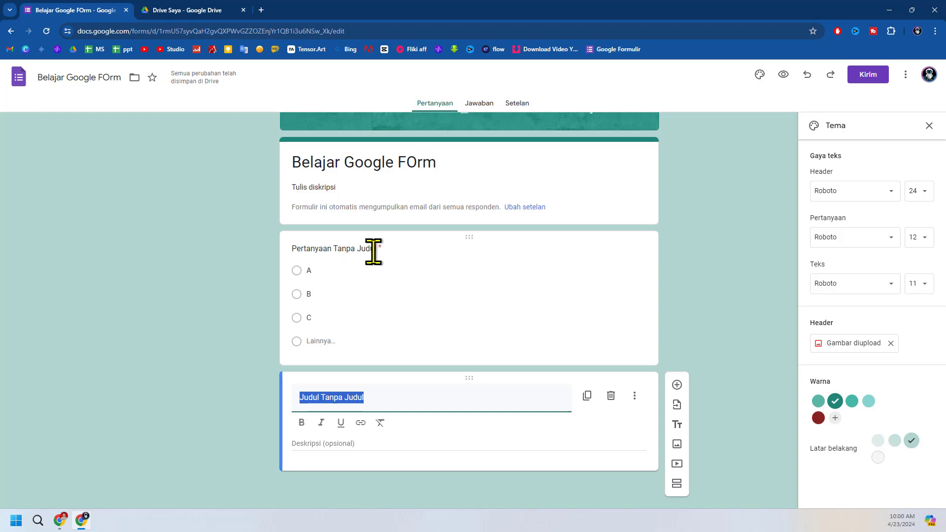
drag(390, 402, 292, 406)
text(Biodata)
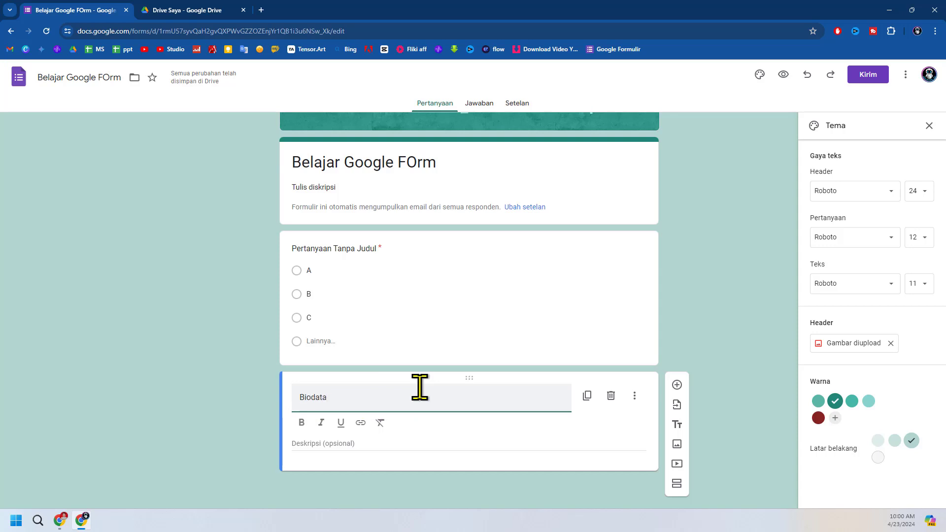
Add a title and description block below Biodata and title it "Riawat Sekolah".
click(677, 425)
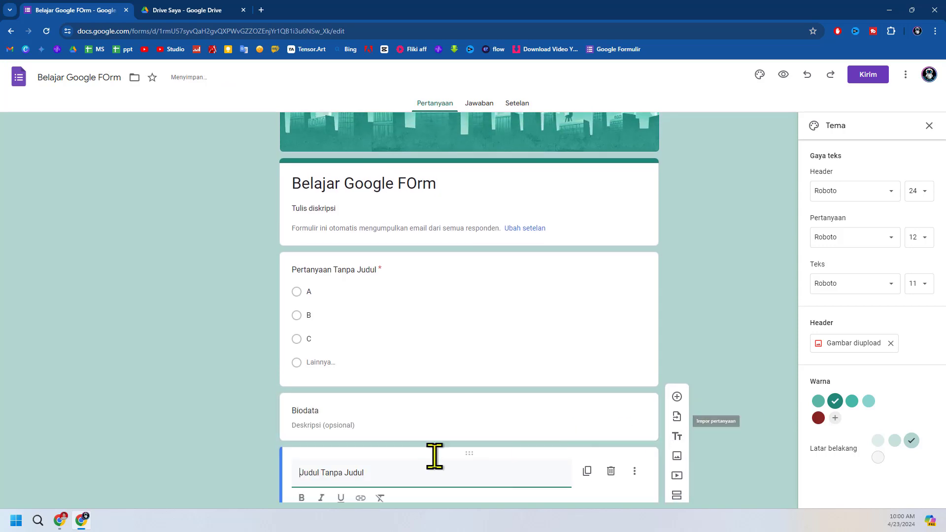
drag(384, 401, 298, 399)
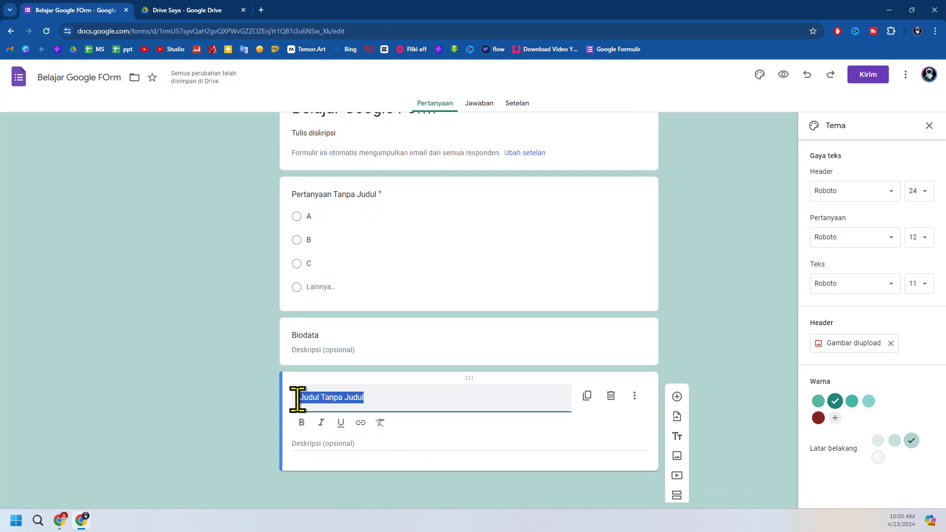
text(Riawa)
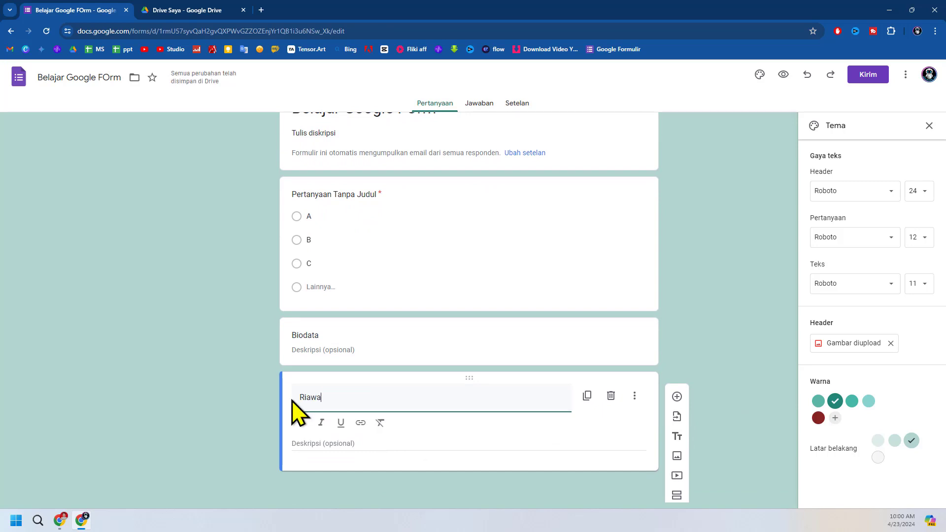
text(t Sekolah)
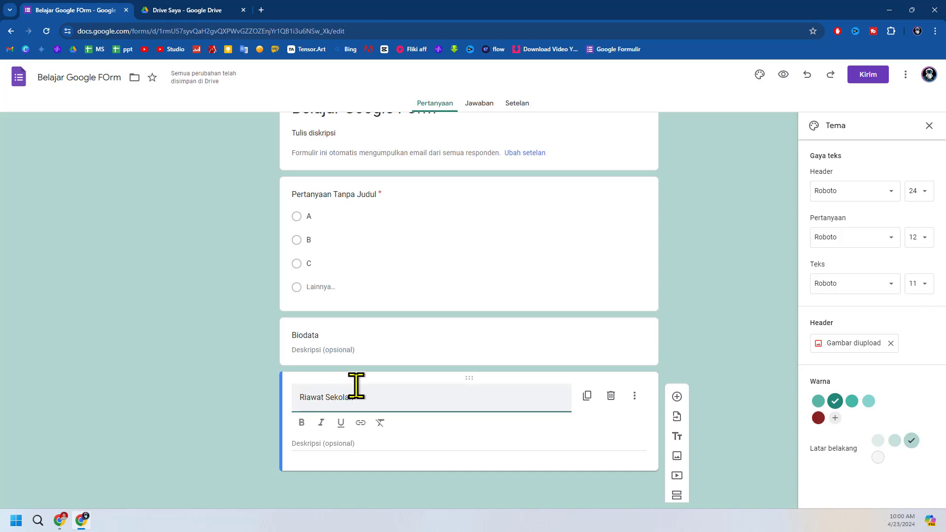
click(370, 344)
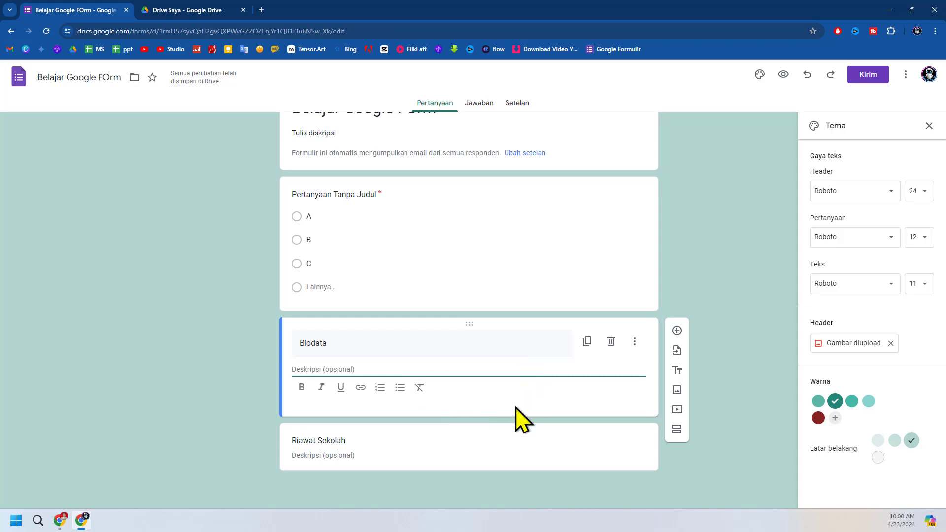
click(335, 441)
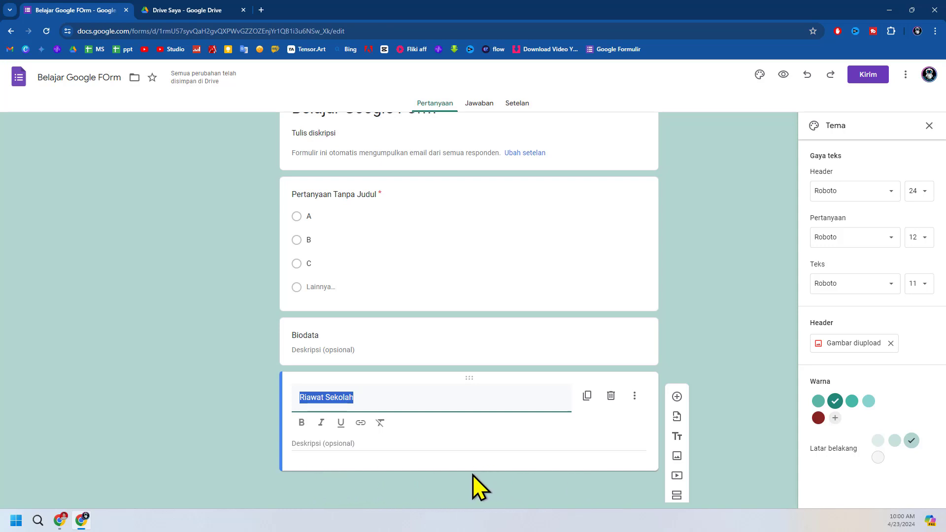
Add a title and description block below Riawat Sekolah and title it "Riwayat Pekerjaan".
click(677, 436)
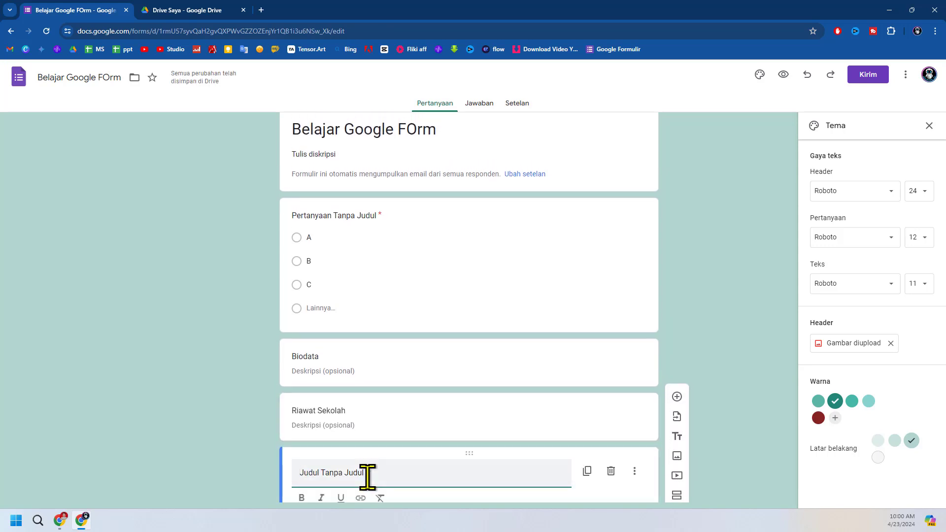
text(RIw)
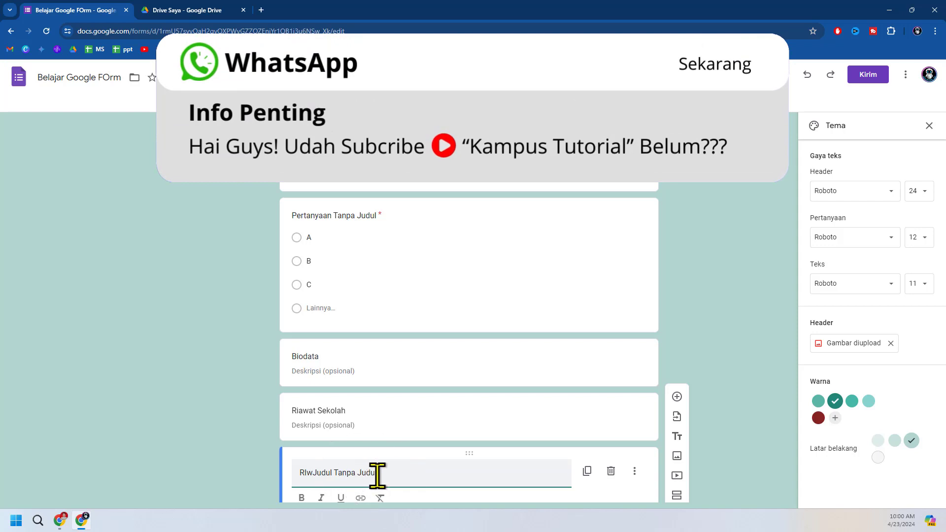
drag(379, 477, 258, 477)
text(Ri)
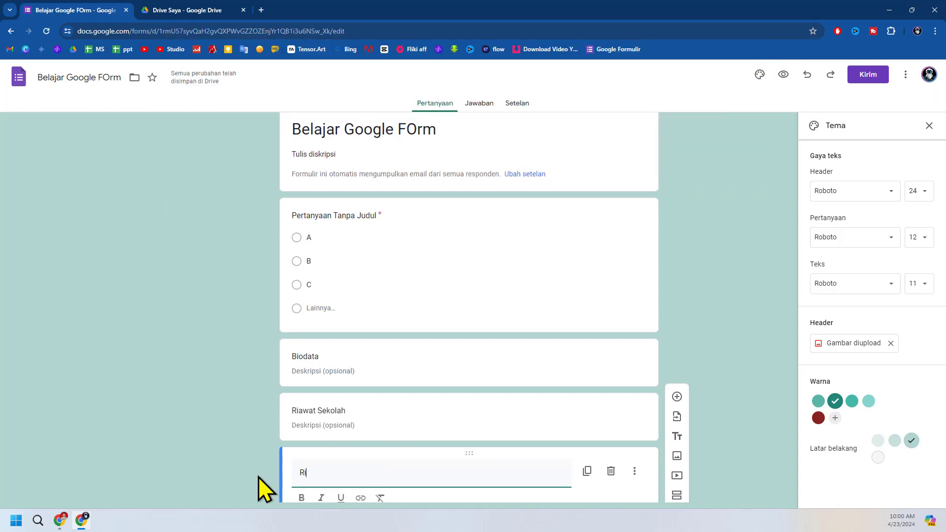
text(wayat Pekerjaan)
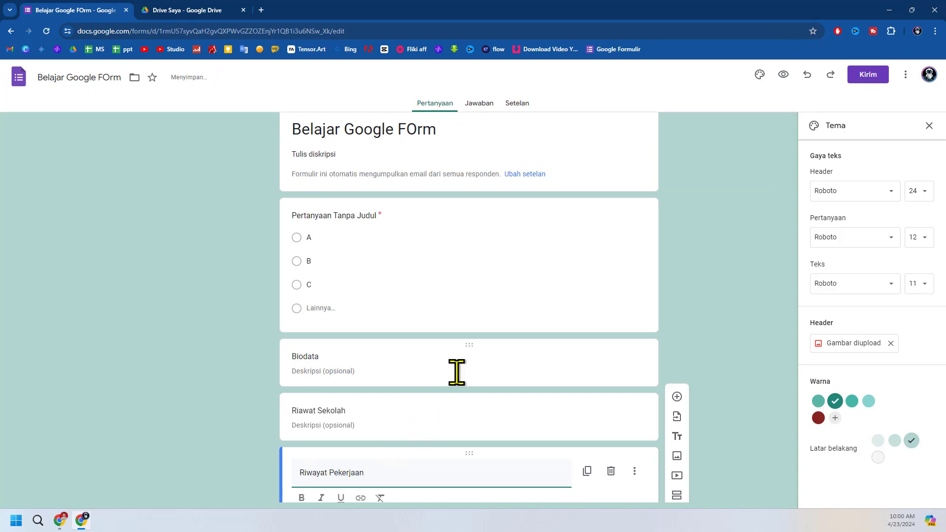
click(718, 292)
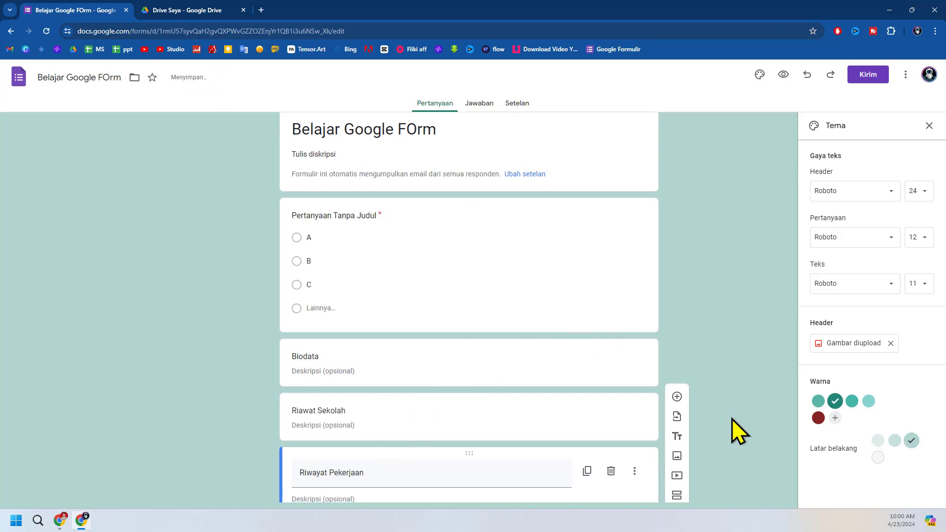
scroll(732, 419, down, 2)
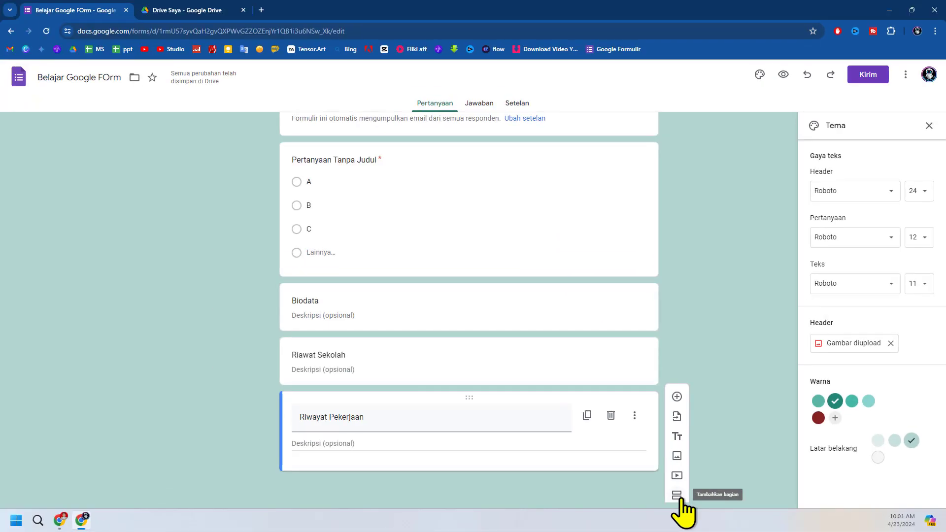
Examine the Google Form topics in the Xmind AI mind map and return to the form.
click(60, 520)
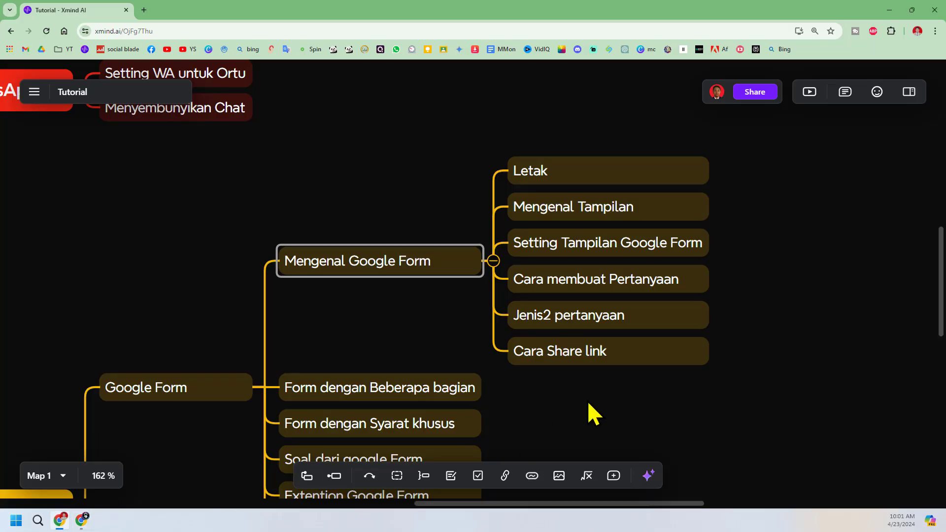
scroll(591, 414, down, 2)
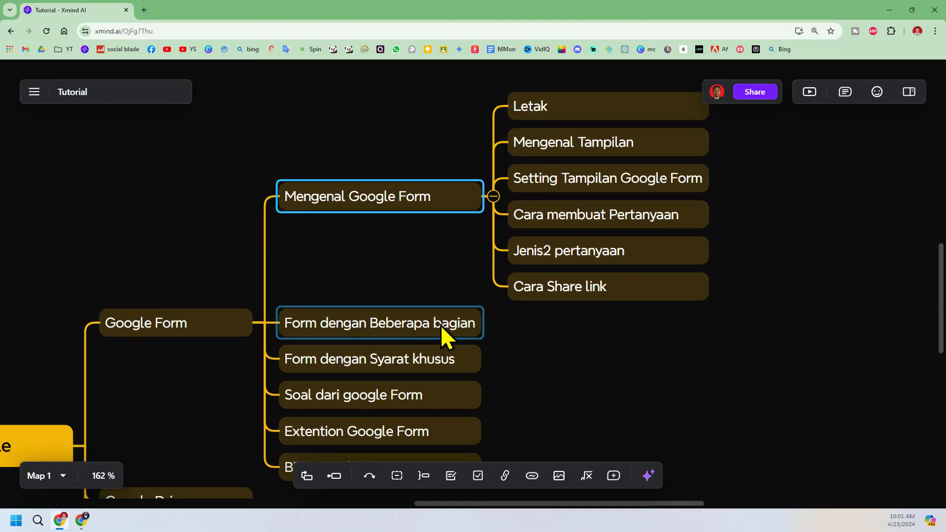
click(82, 520)
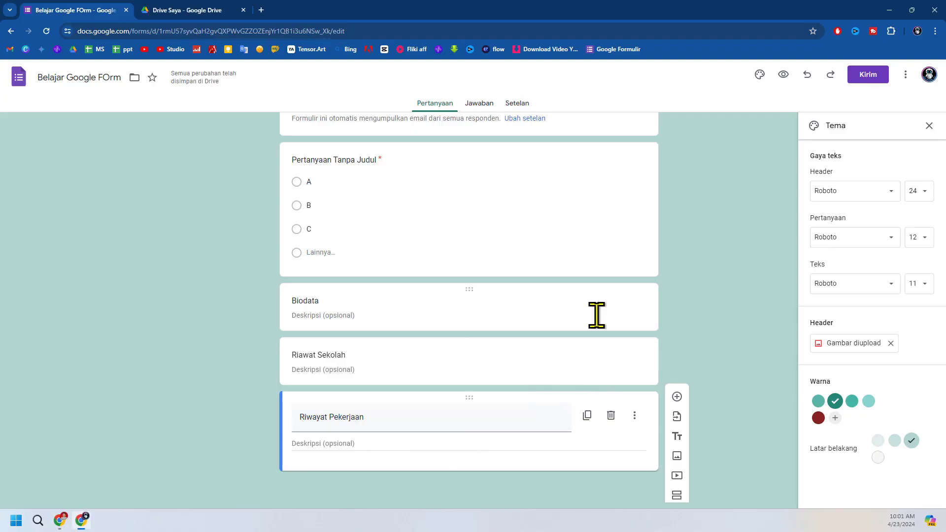
Add a Jawaban singkat question titled "Nama Lengkap" directly below the Biodata block.
click(489, 315)
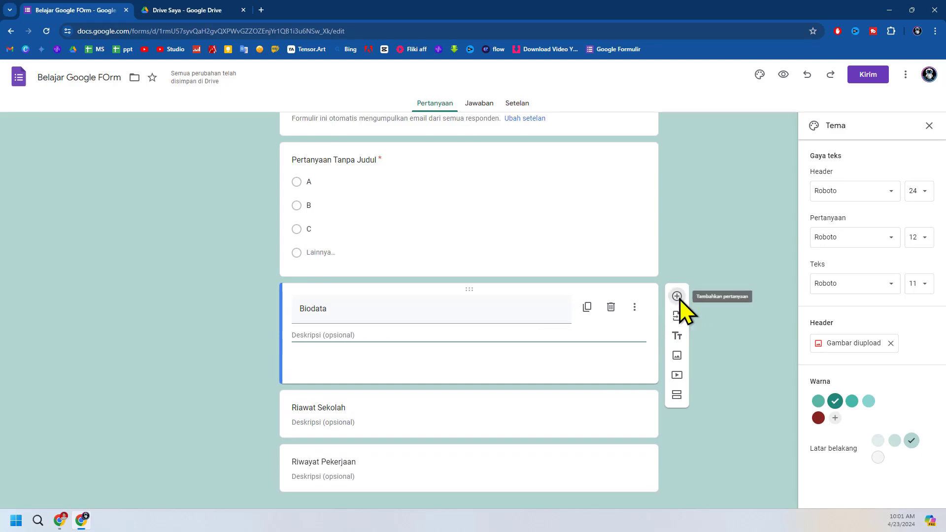
click(677, 297)
click(616, 373)
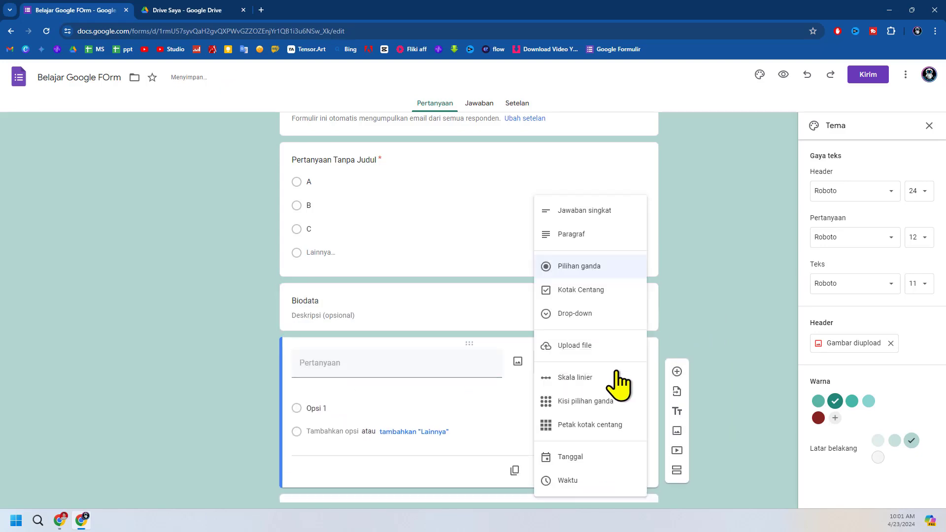
click(584, 210)
click(382, 363)
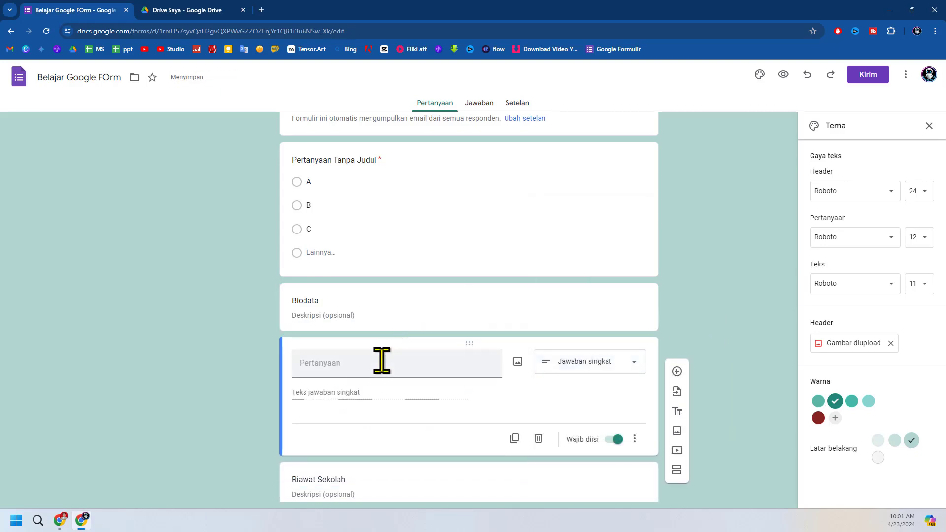
text(N)
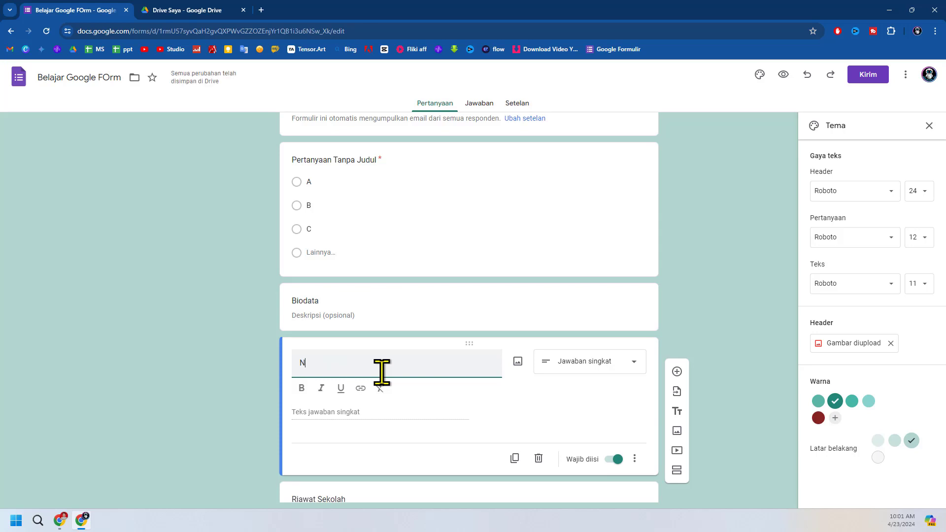
text(ama Lengkap)
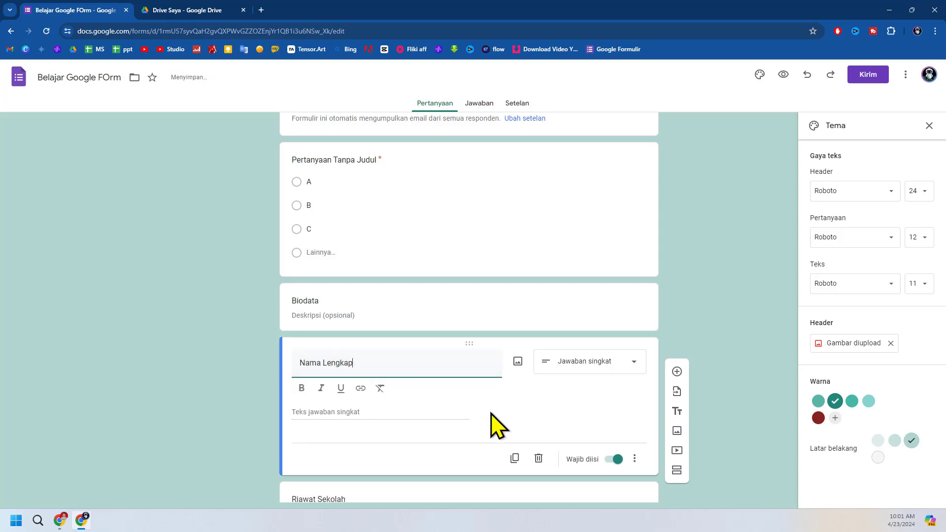
Add a Pilihan ganda question titled "Jenis Kelamian" directly below the Nama Lengkap question.
click(677, 371)
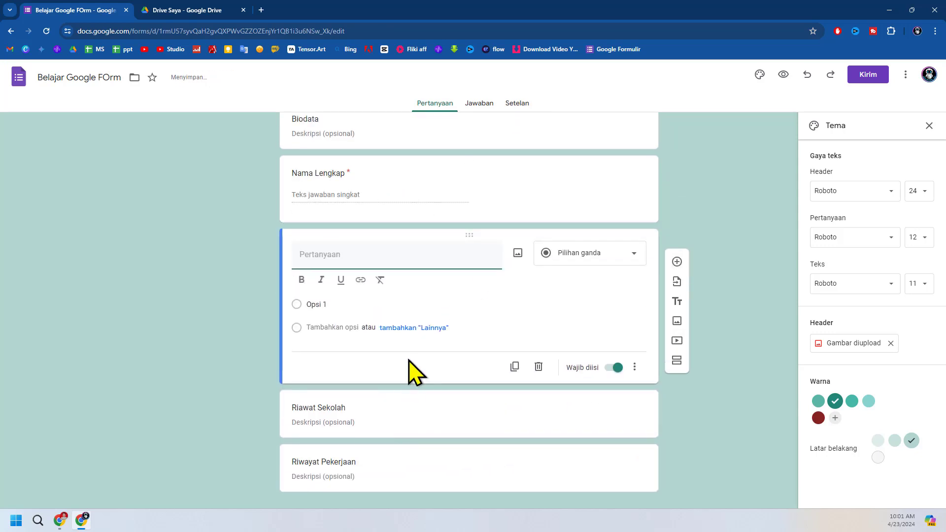
click(611, 256)
click(402, 255)
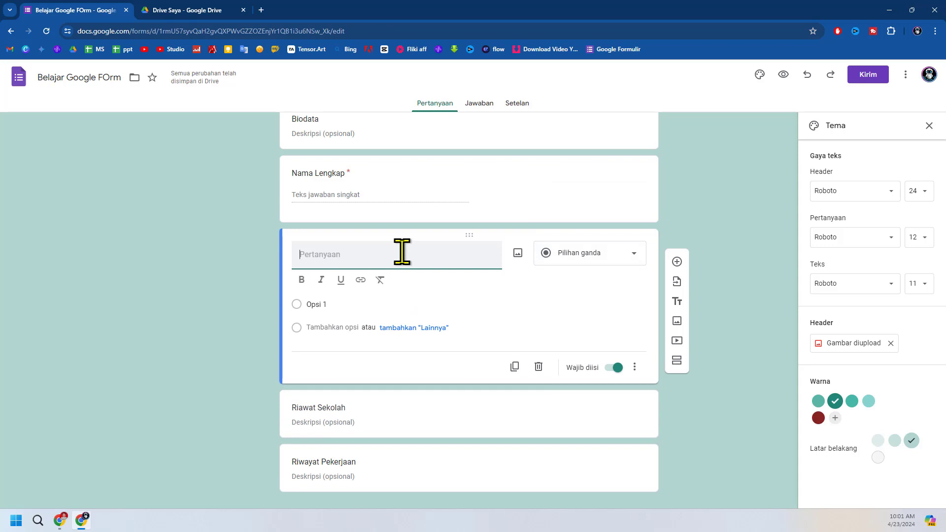
text(Je)
key(BackSpace)
key(BackSpace)
text(nis Kelamian)
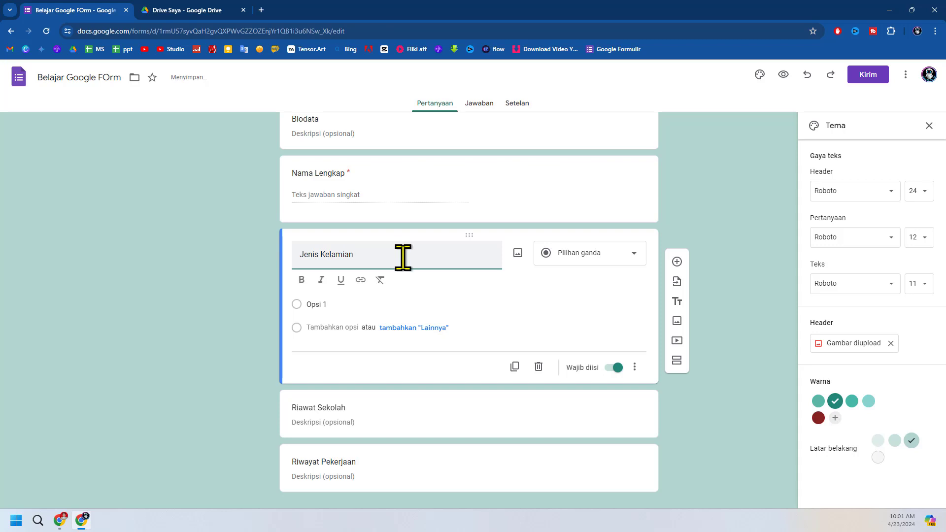
Give the Jenis Kelamian question the two answer options "Laki-laki" and "Perempuan".
click(357, 305)
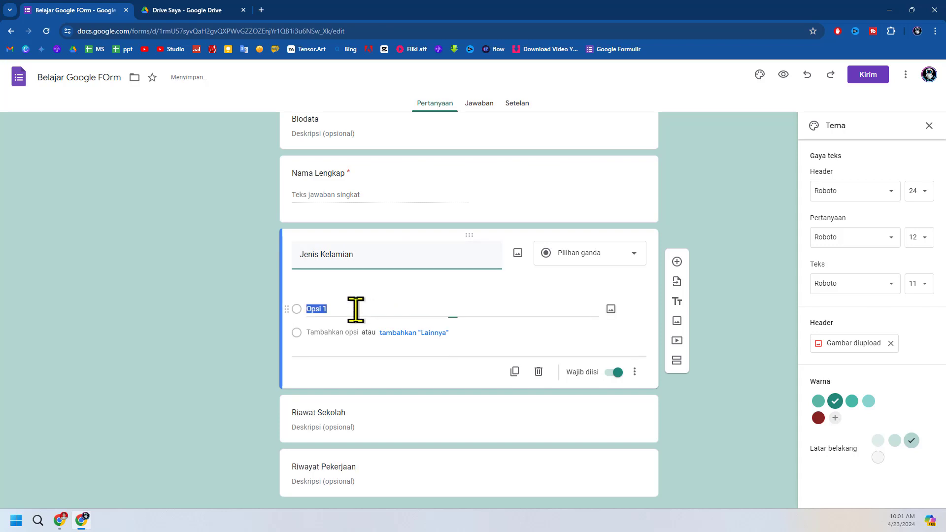
text(Laki-la)
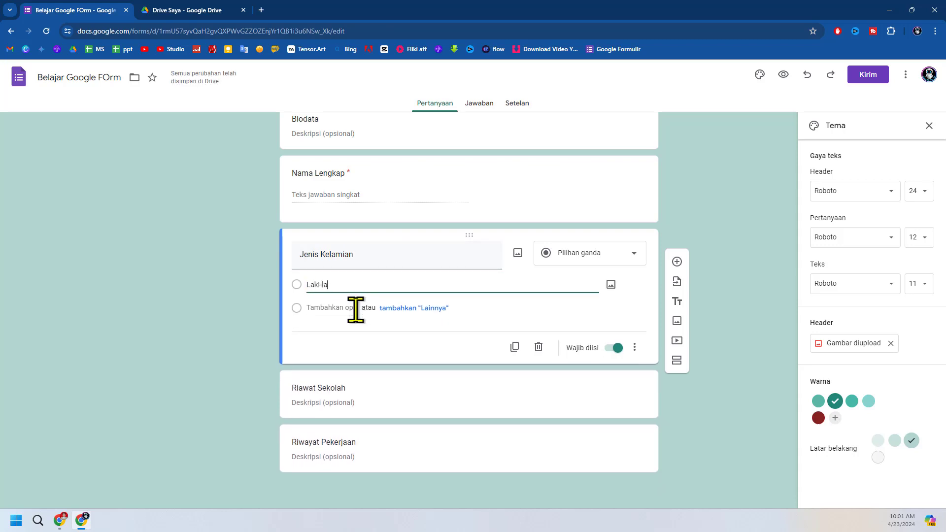
text(ki)
click(331, 308)
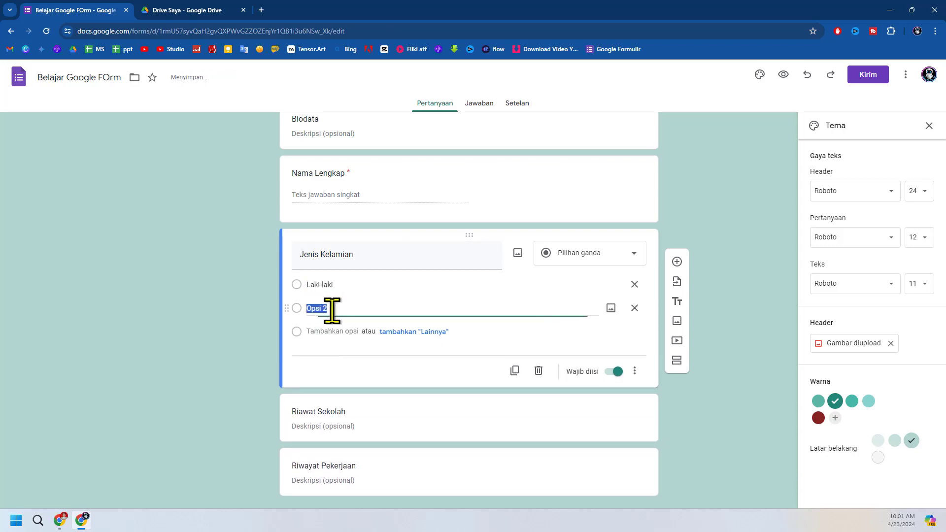
text(Peremp)
click(331, 309)
key(BackSpace)
text(puan)
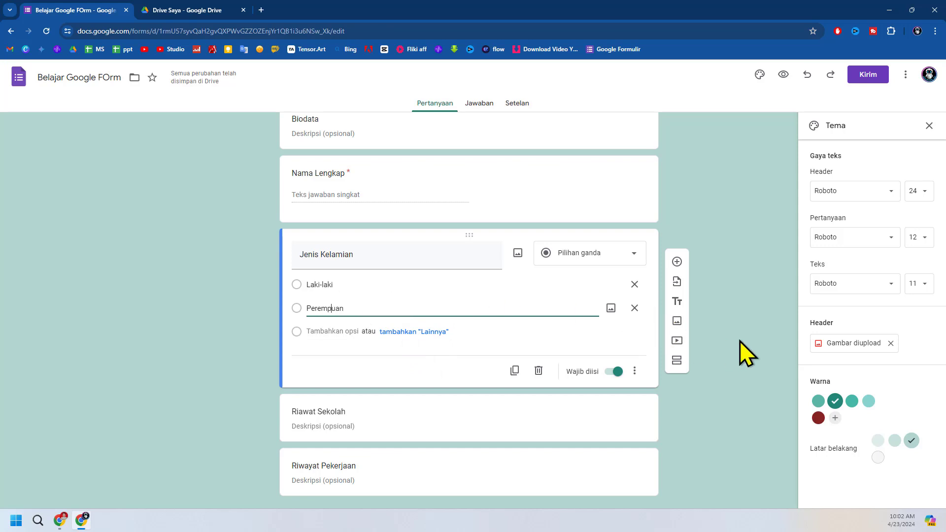
Add a question below Jenis Kelamian with the type Upload file and accept uploads to Drive.
click(677, 262)
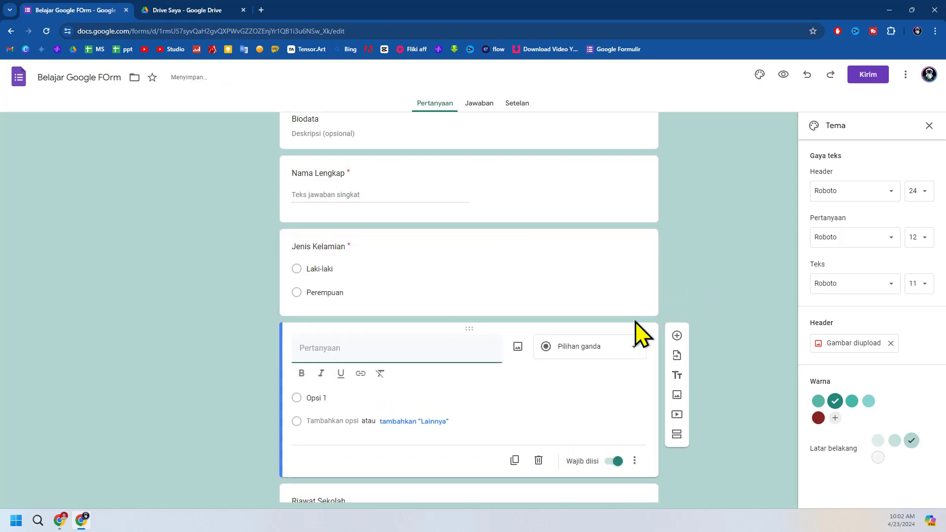
click(583, 346)
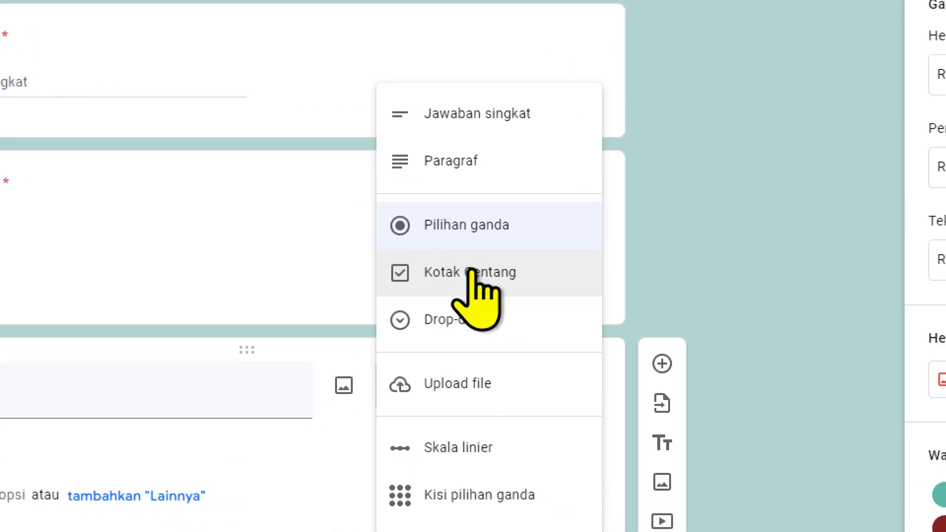
click(474, 271)
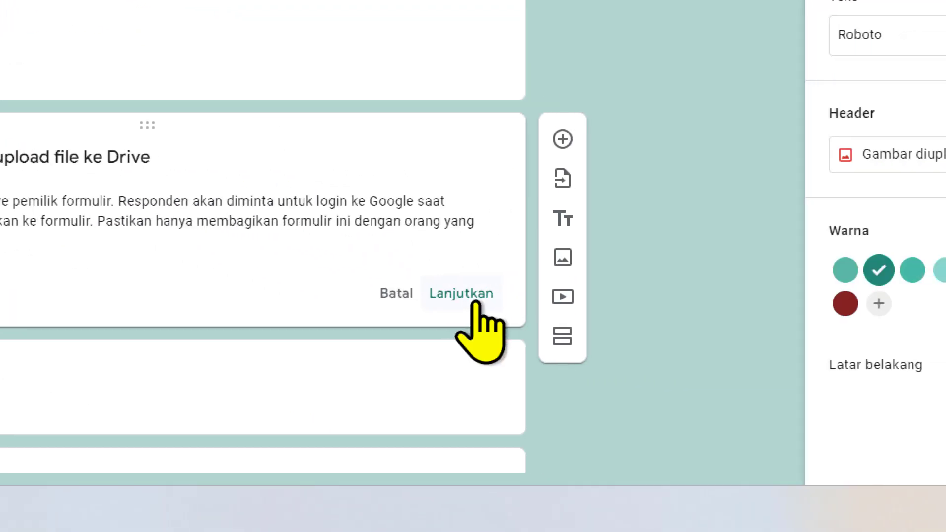
click(716, 341)
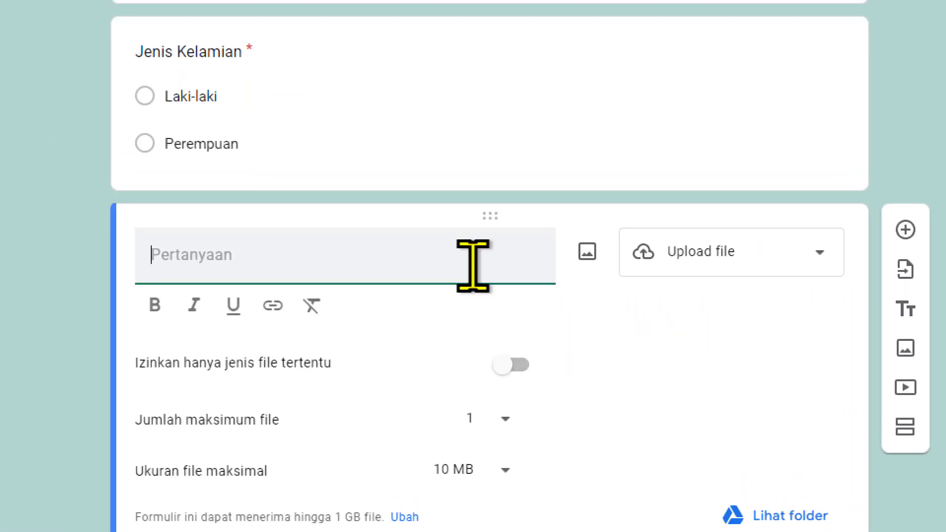
Title the file upload question "Pas poto".
text(Bukt)
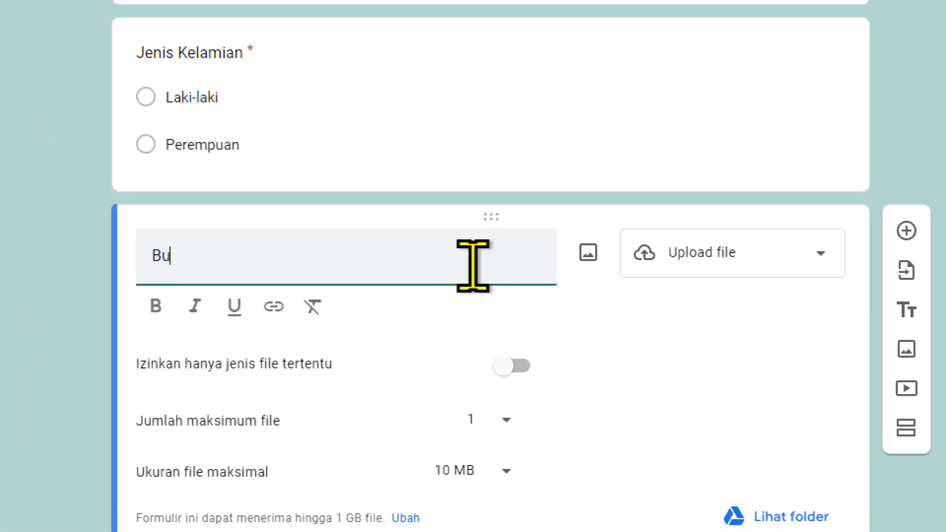
key(BackSpace)
key(BackSpace)
key(BackSpace)
key(BackSpace)
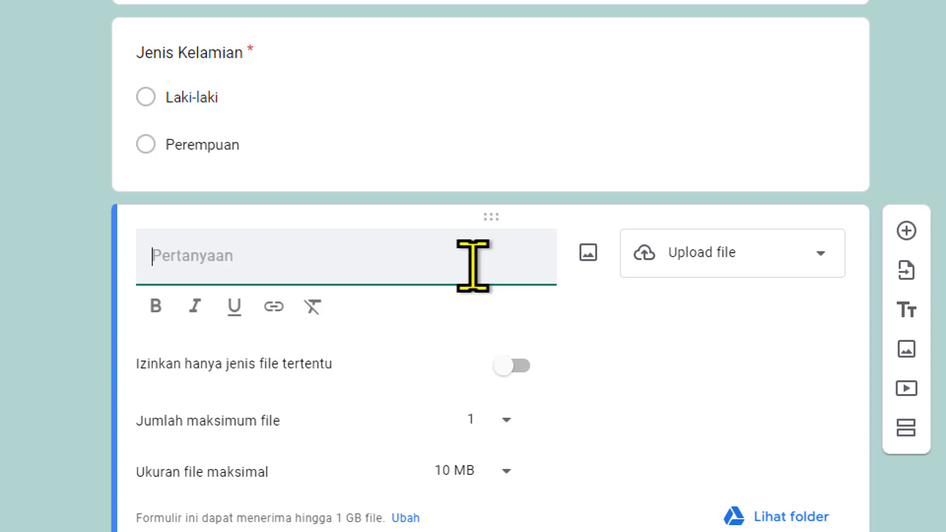
text(Pas poto)
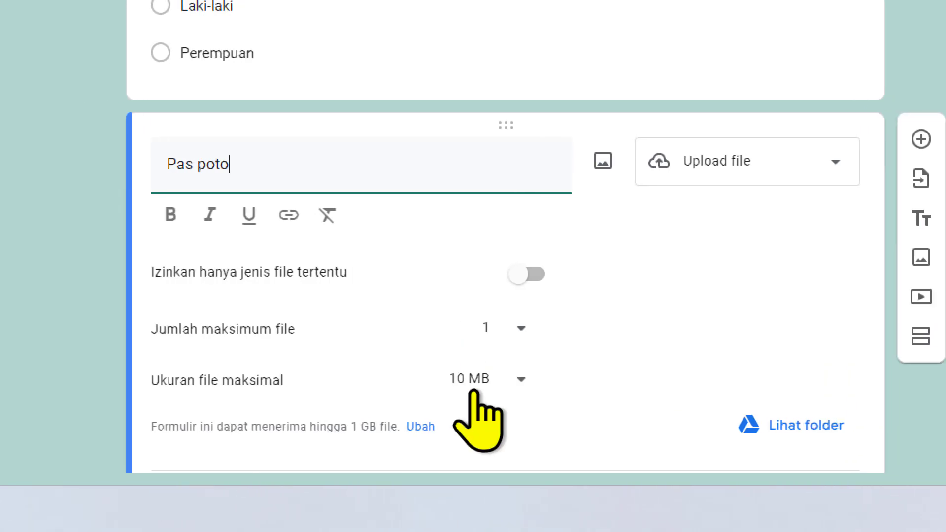
Examine the maximum file size choices for Pas poto, the files in Google Drive, and the form's blocks from start to end.
click(475, 390)
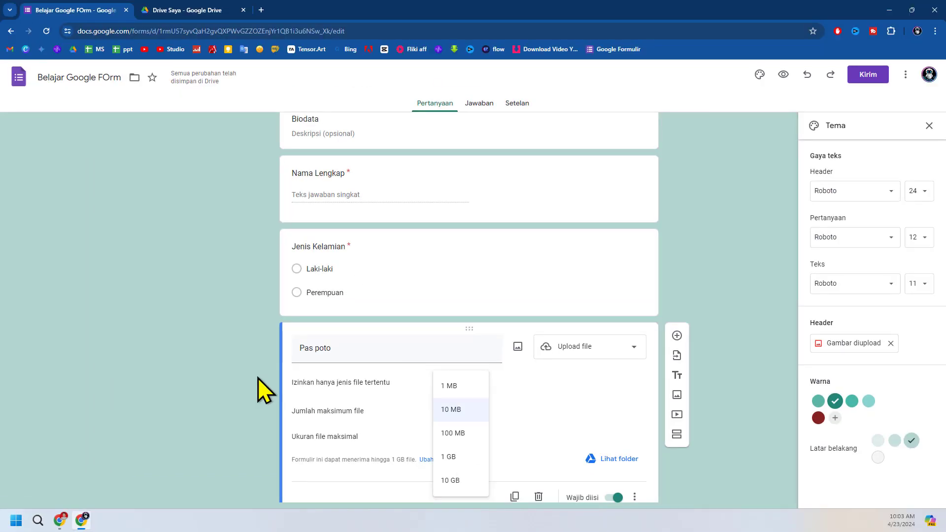
click(259, 380)
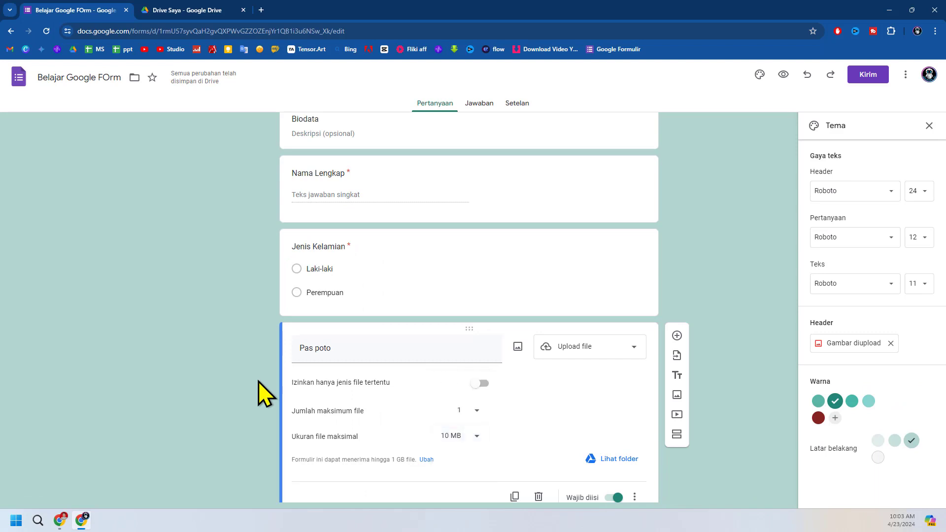
click(206, 16)
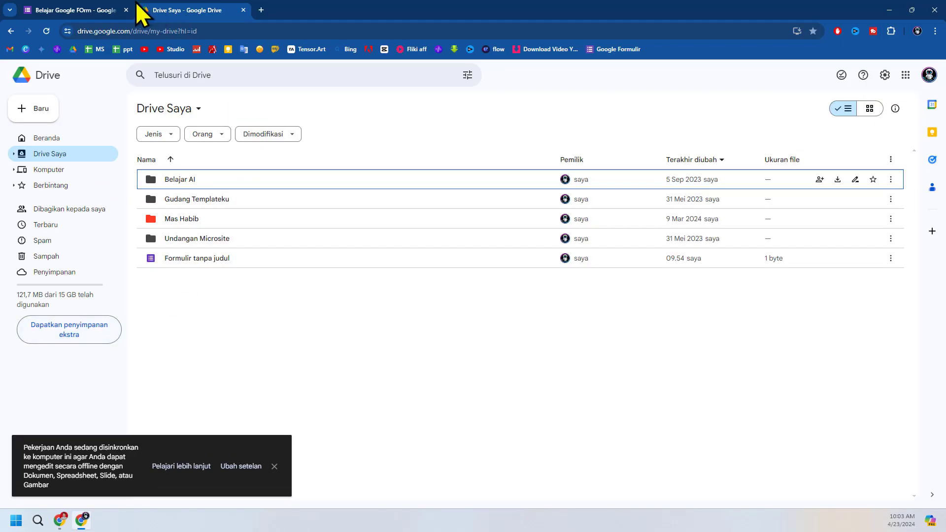
click(99, 11)
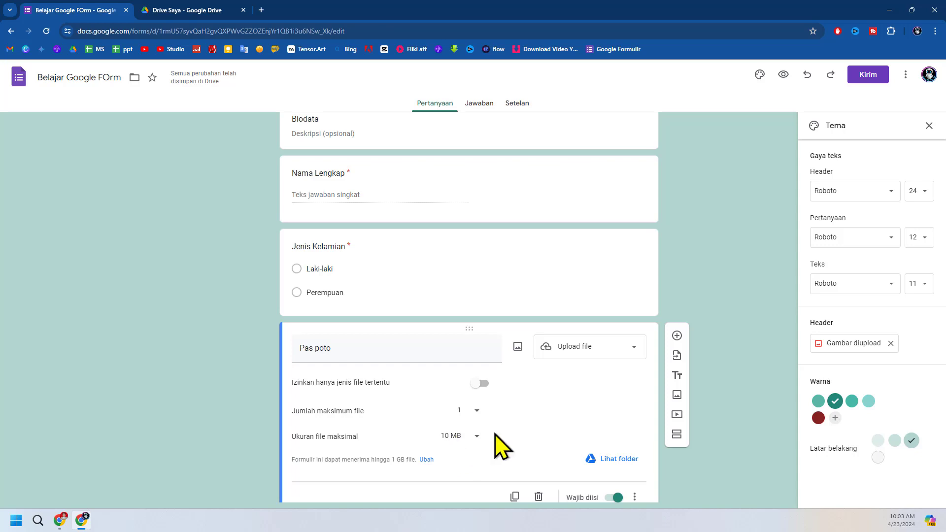
scroll(532, 432, up, 7)
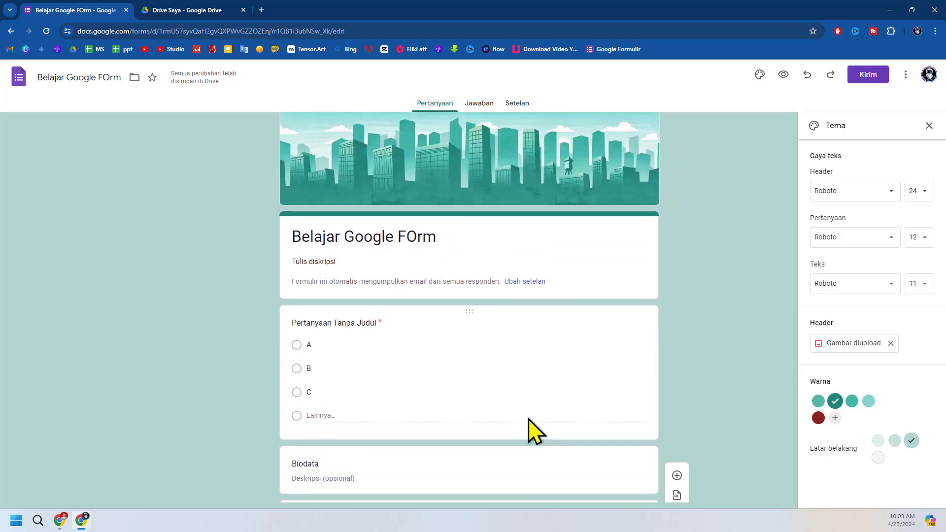
scroll(534, 432, down, 2)
scroll(534, 432, down, 6)
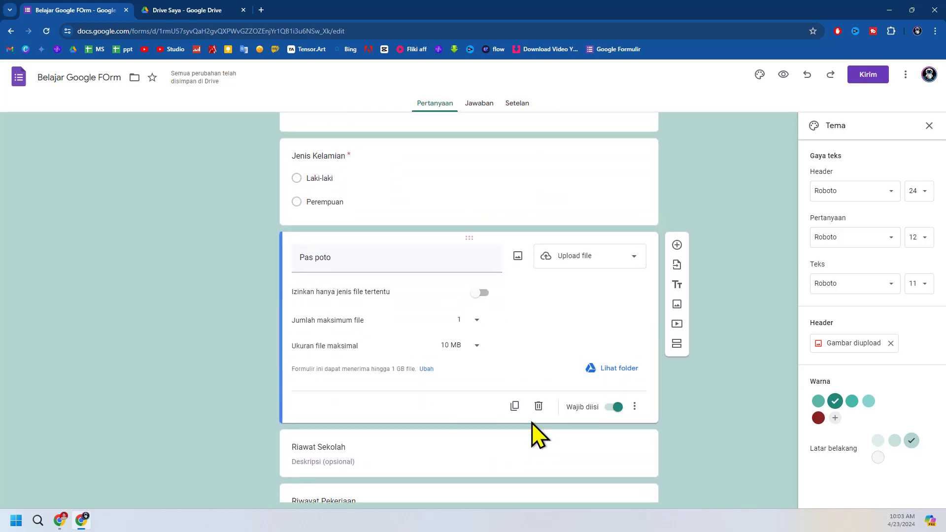
scroll(535, 434, up, 8)
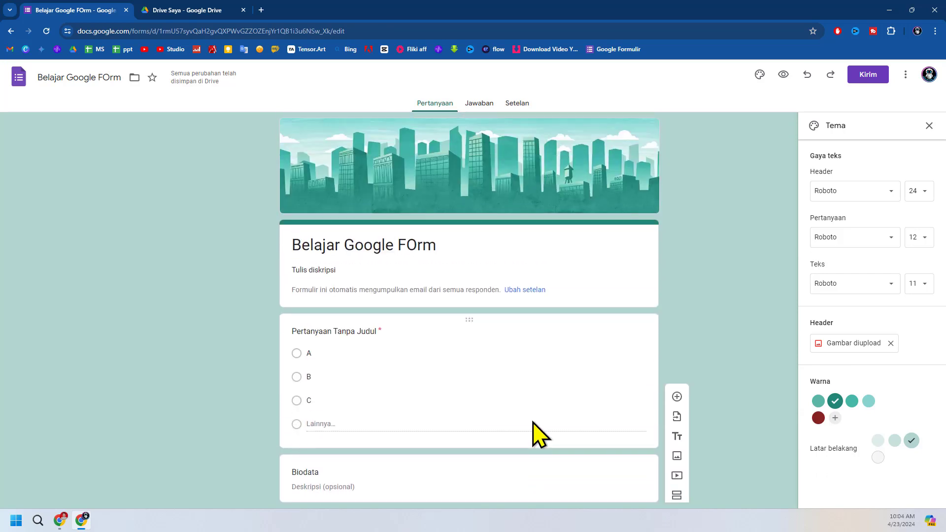
Open the form's settings at the Jawaban section to review how responses are collected.
click(528, 107)
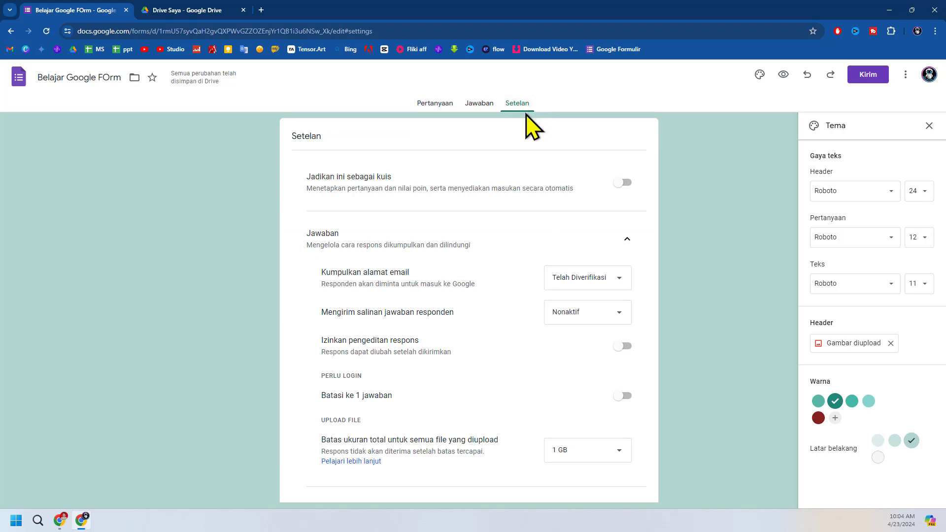
scroll(640, 394, down, 3)
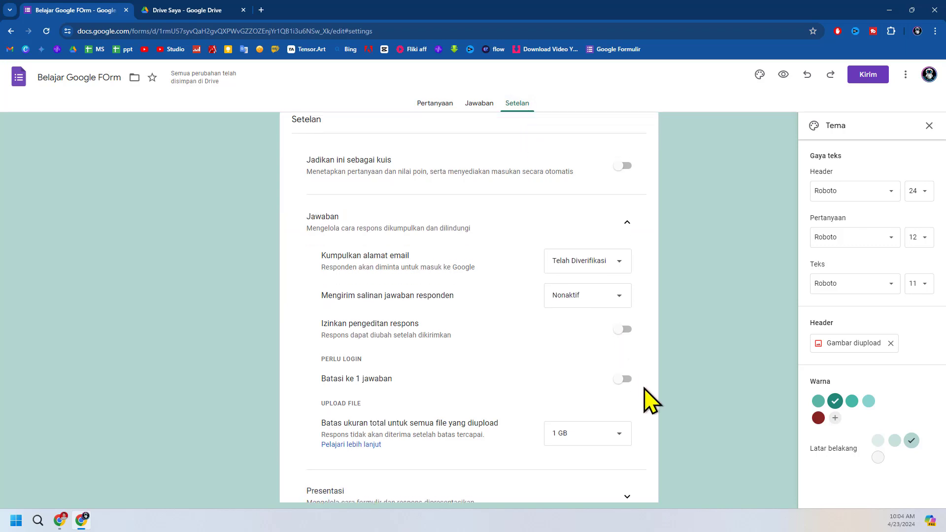
scroll(645, 390, up, 3)
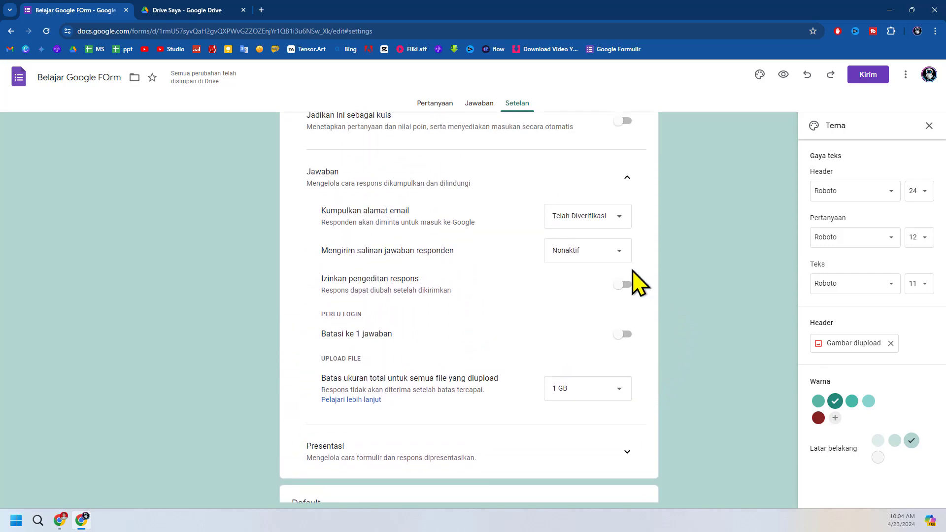
Try Jangan kumpulkan for the email address collection setting and return it to Telah Diverifikasi.
click(622, 233)
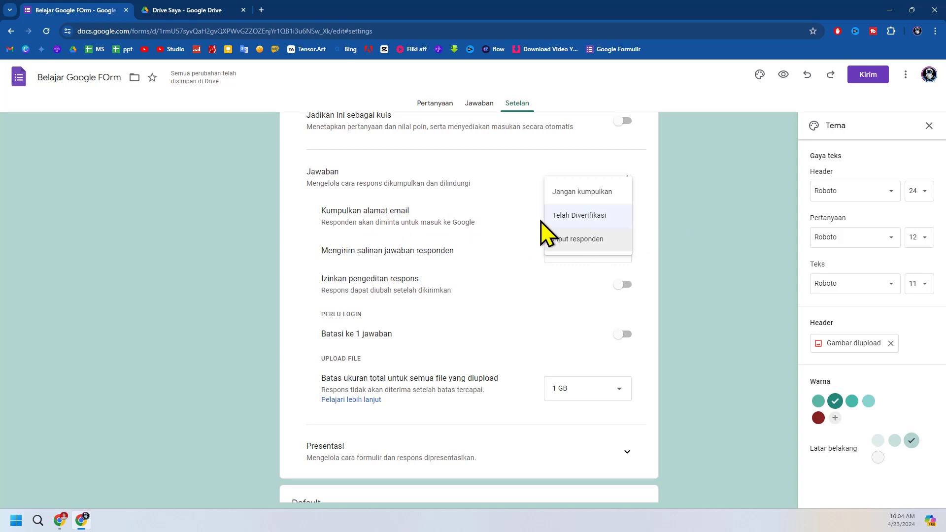
click(564, 196)
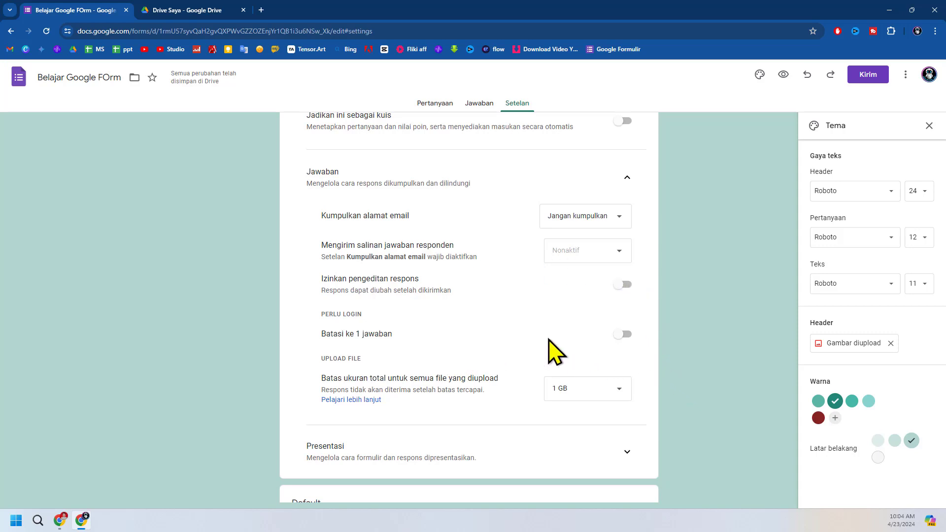
click(613, 219)
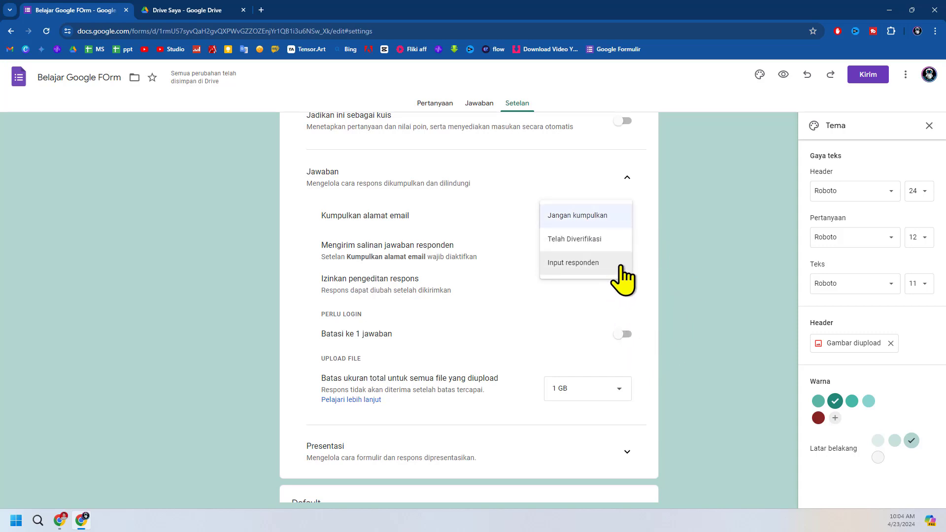
click(614, 239)
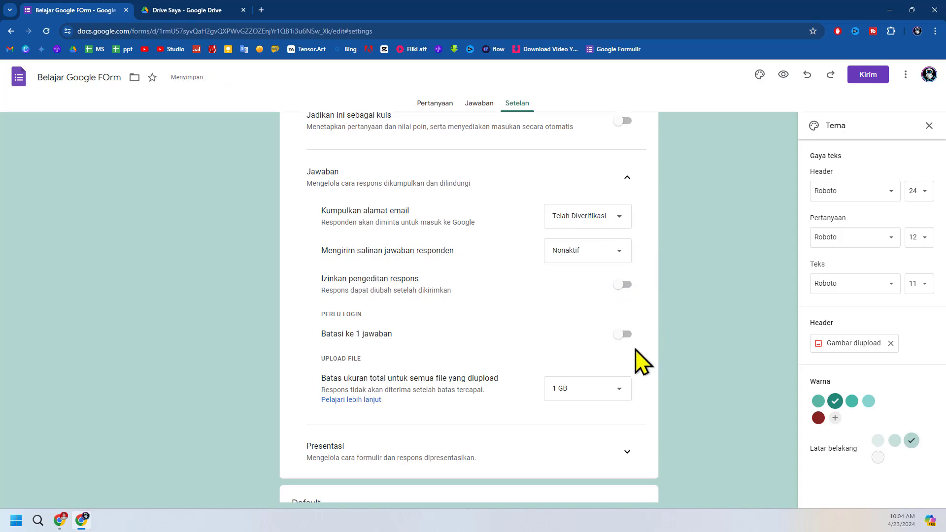
Enable Batasi ke 1 jawaban for the responses and Tampilkan status progres in the Presentasi settings.
click(625, 335)
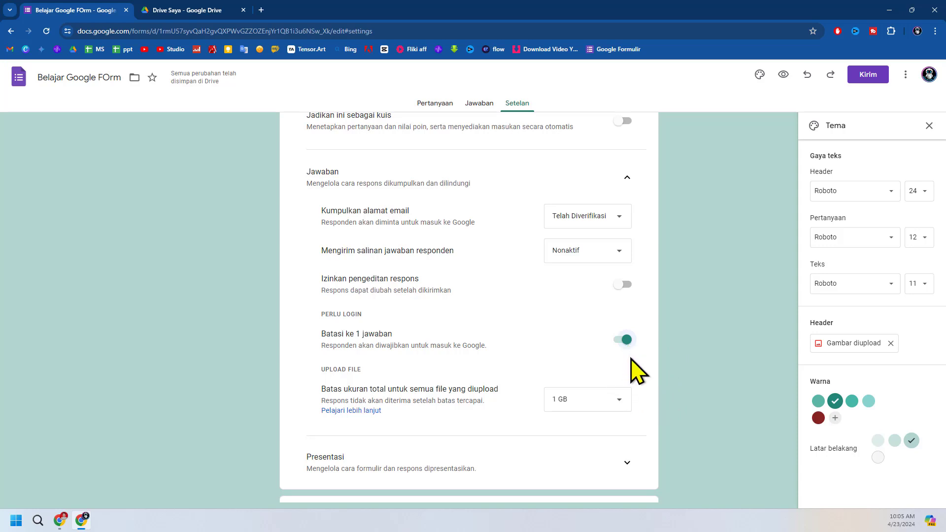
scroll(665, 426, down, 3)
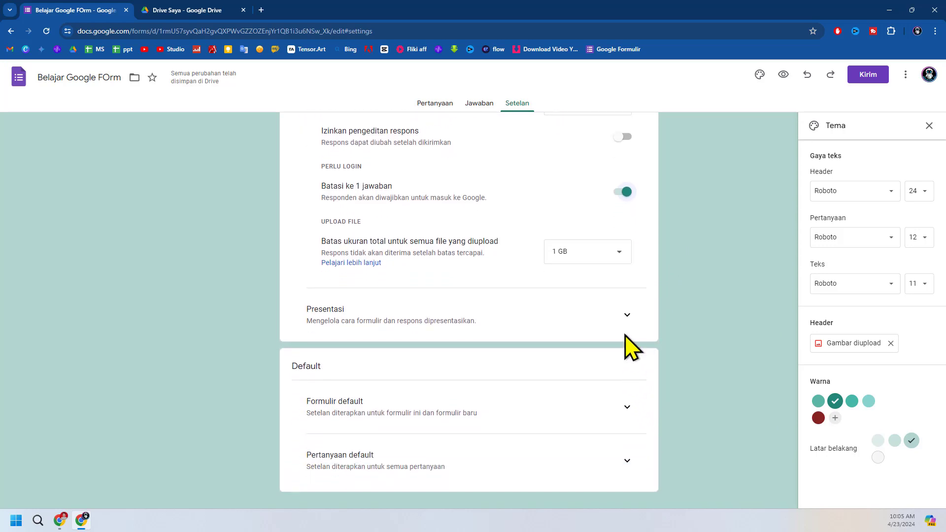
click(627, 315)
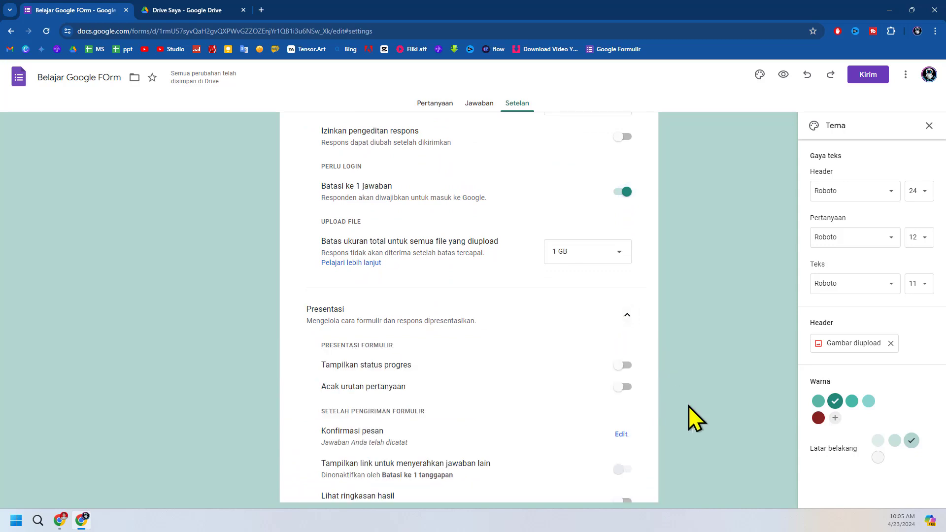
scroll(649, 427, down, 2)
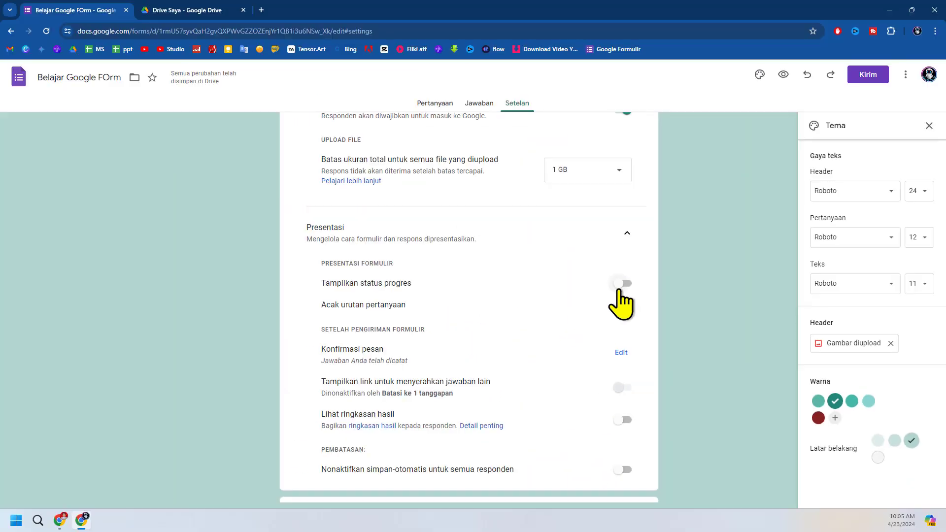
click(619, 287)
Set the form's Konfirmasi pesan to "Terima kasih sudah mengisi goole form" and save it.
click(621, 352)
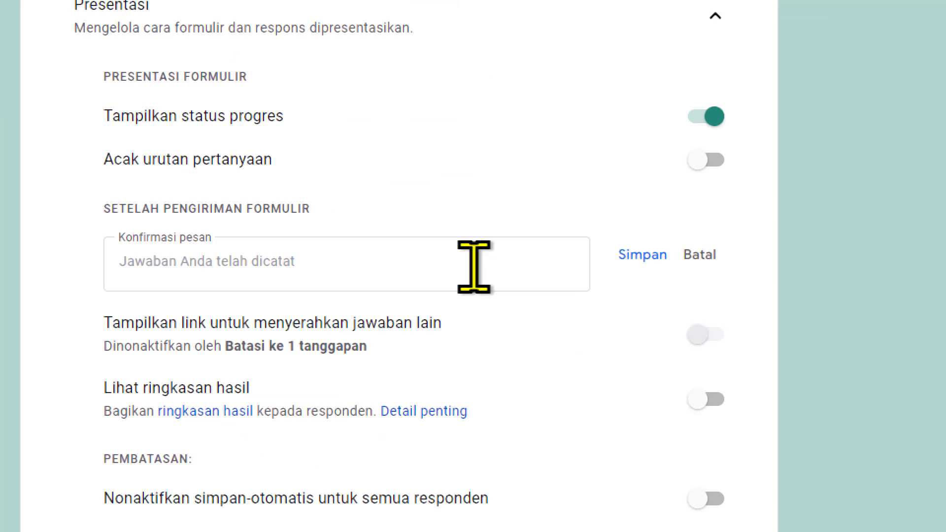
click(474, 266)
text(Terima)
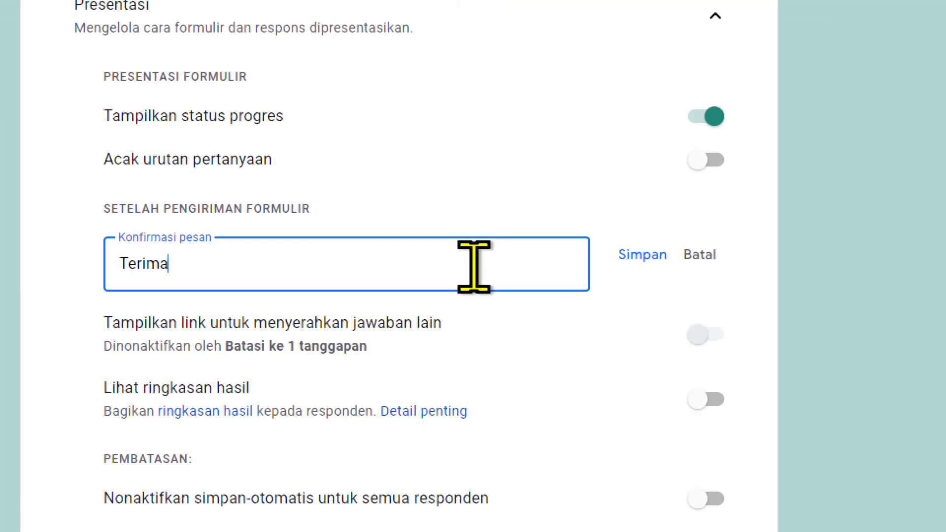
text( kasih sudah m)
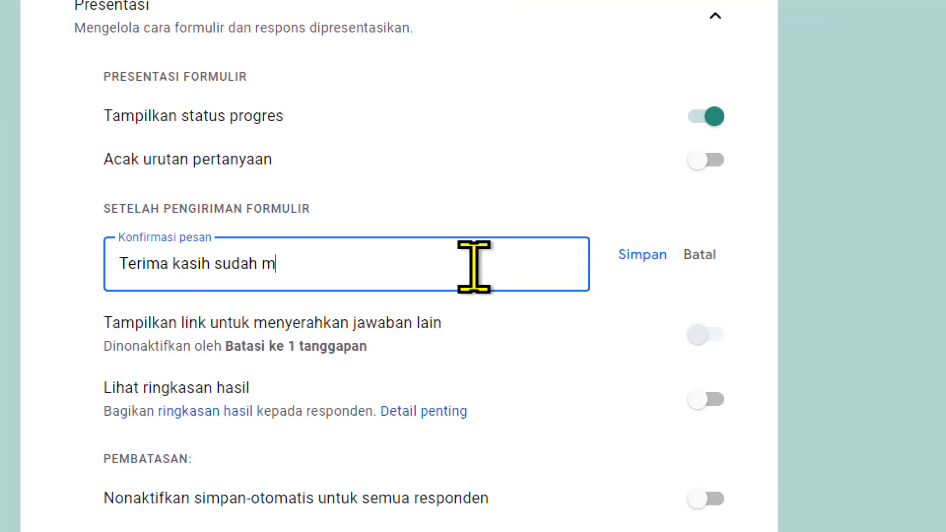
text(en)
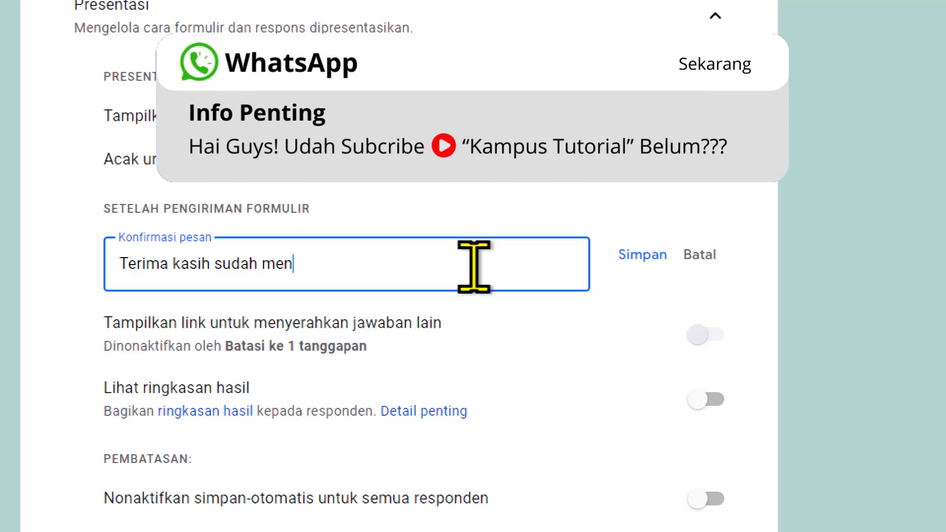
text(gisi f)
key(BackSpace)
text(goole form)
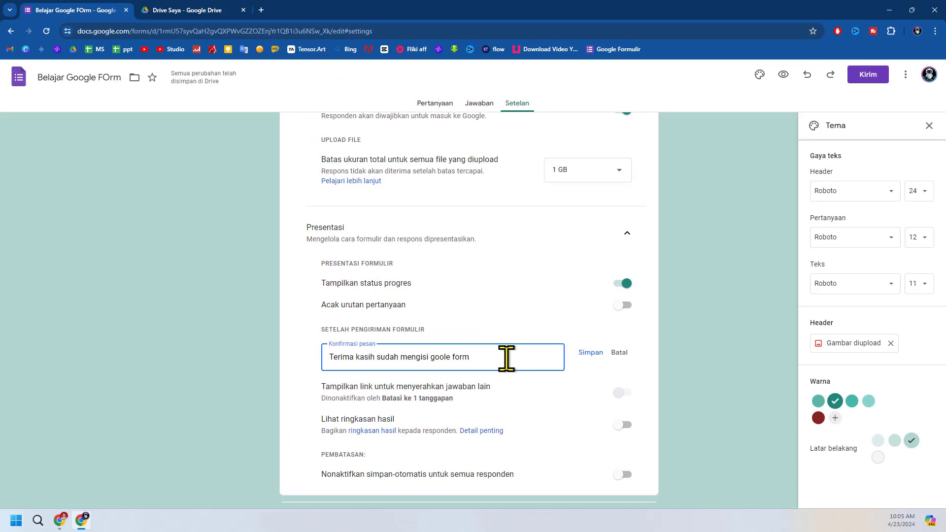
click(591, 353)
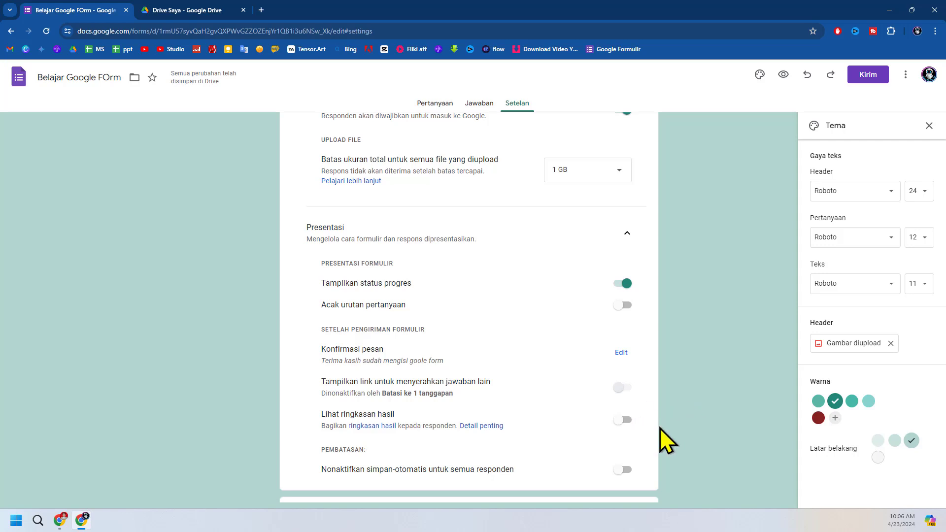
Turn Wajib diisi off and back on for the Pas poto question, and return to the form's settings.
click(433, 104)
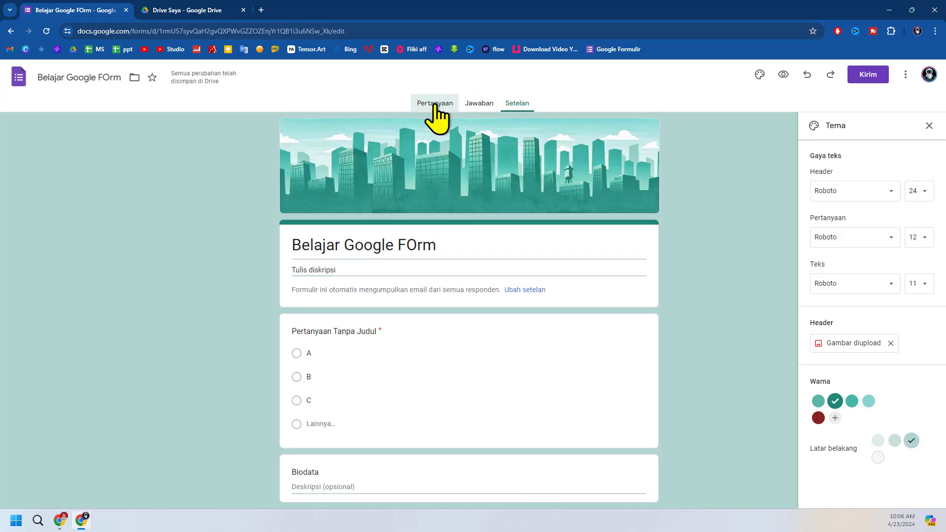
scroll(587, 298, down, 2)
scroll(586, 298, down, 6)
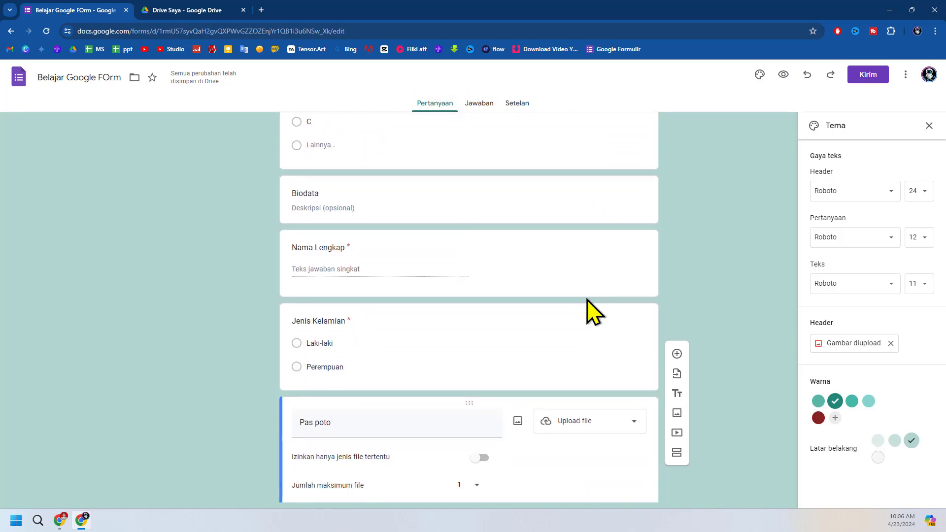
scroll(525, 396, down, 2)
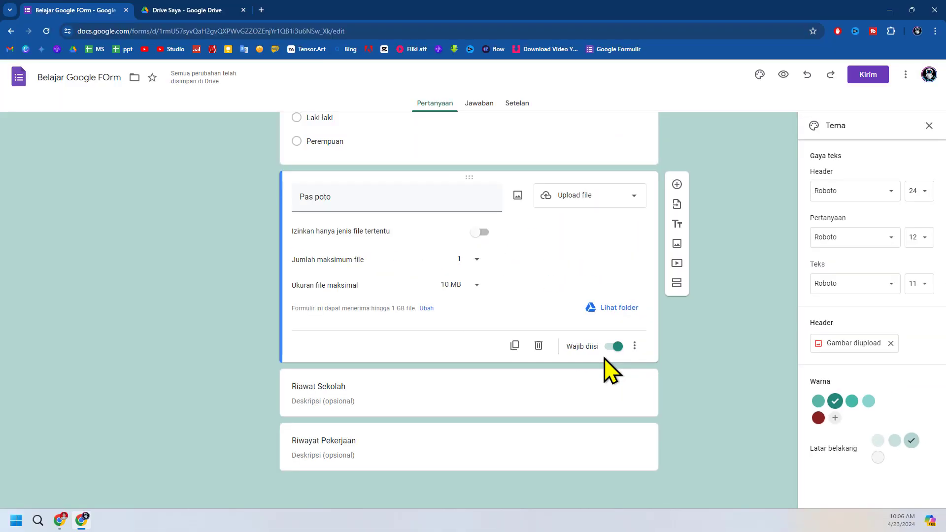
click(614, 348)
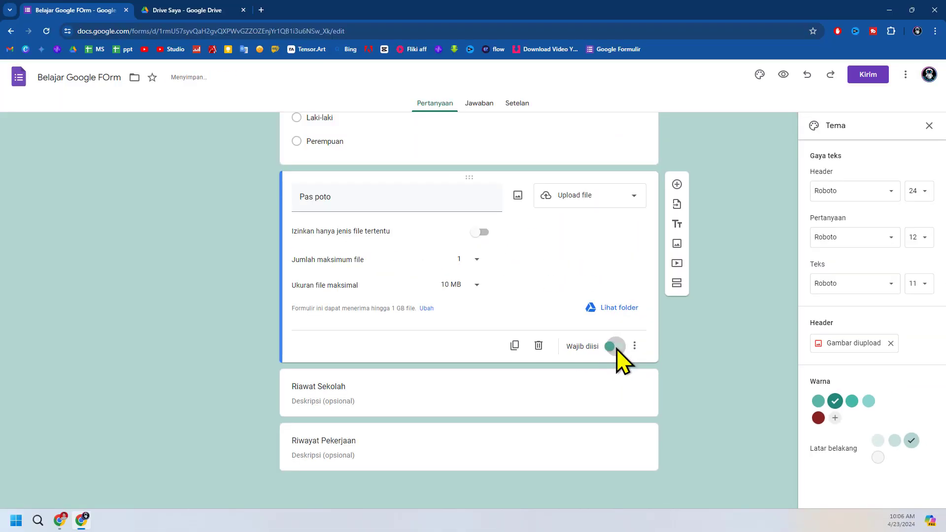
click(615, 348)
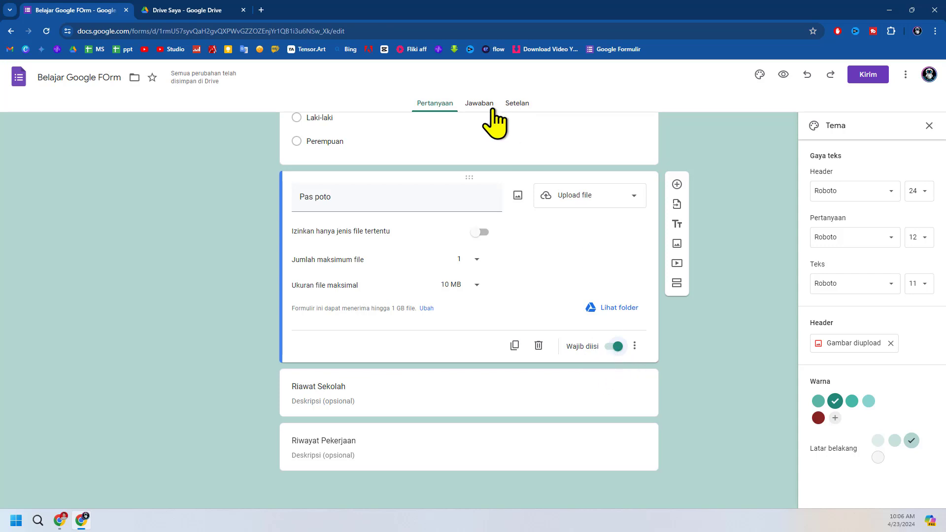
click(519, 108)
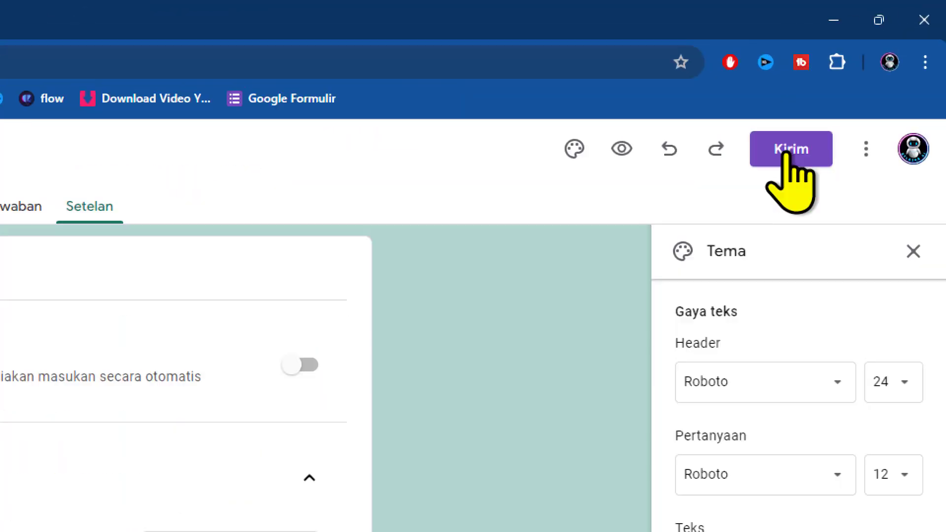
Share the form by link with Persingkat URL enabled and copy the shortened link.
click(787, 151)
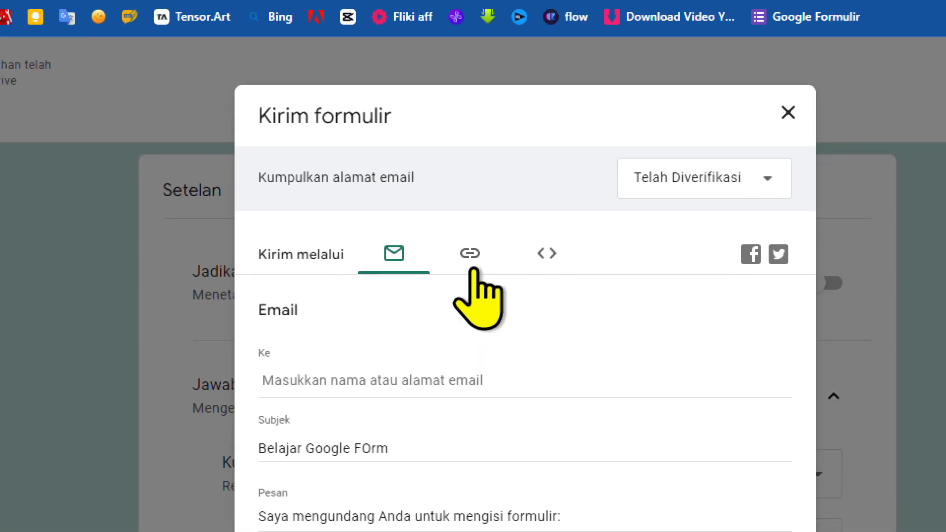
click(473, 270)
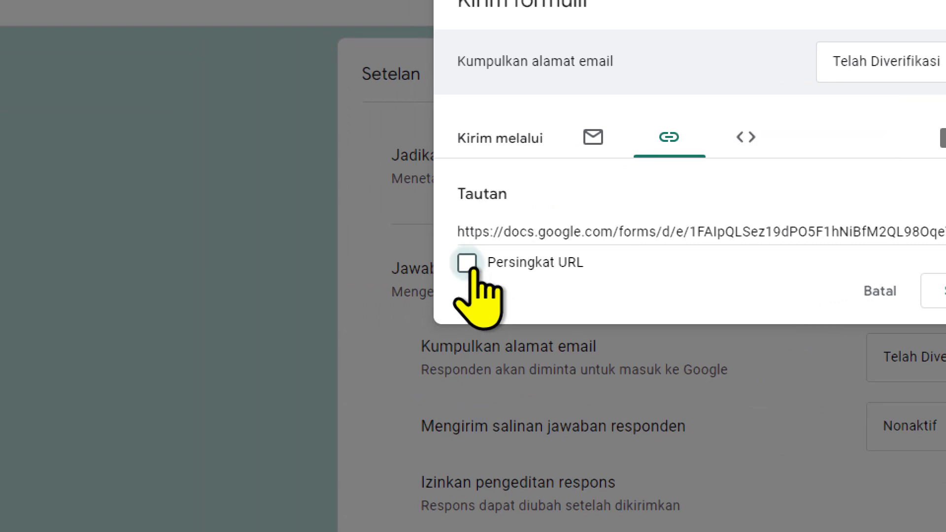
click(472, 269)
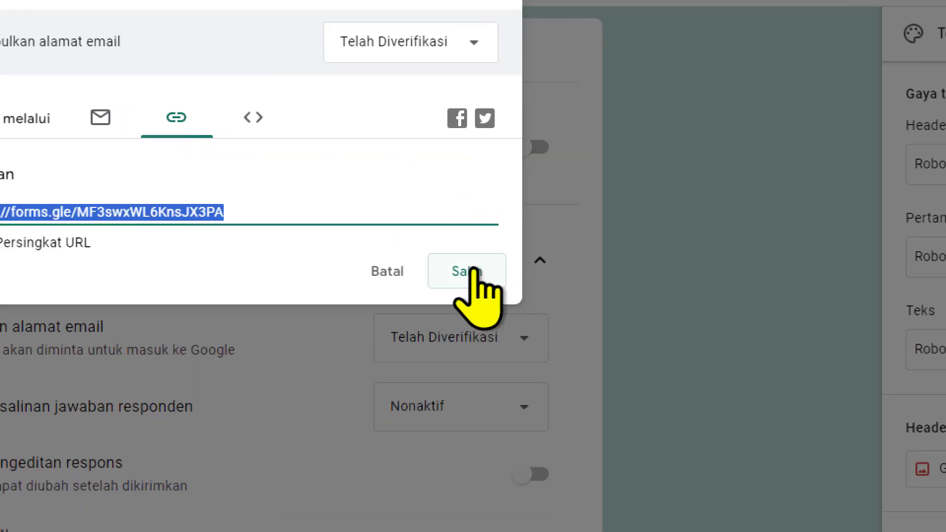
click(472, 271)
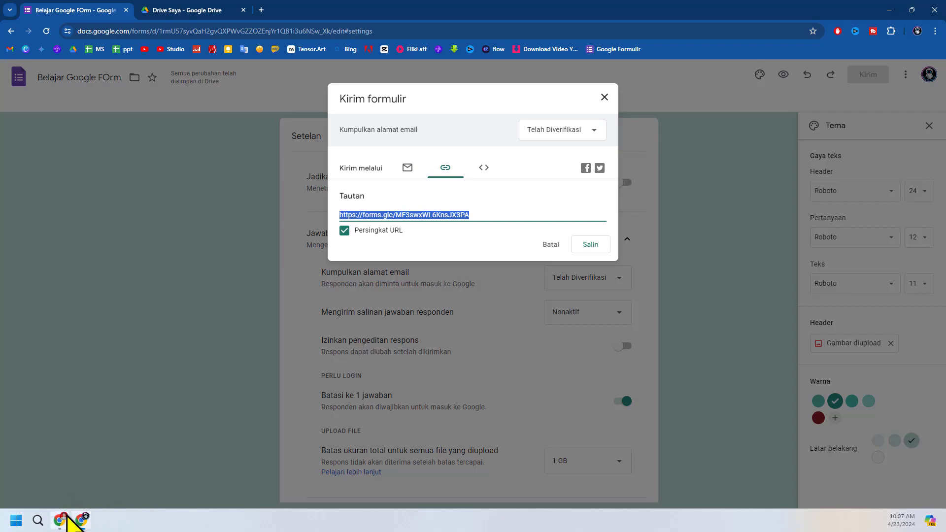
Switch to the Xmind browser window to review the Google Form topics in the Tutorial mind map.
click(67, 518)
click(573, 363)
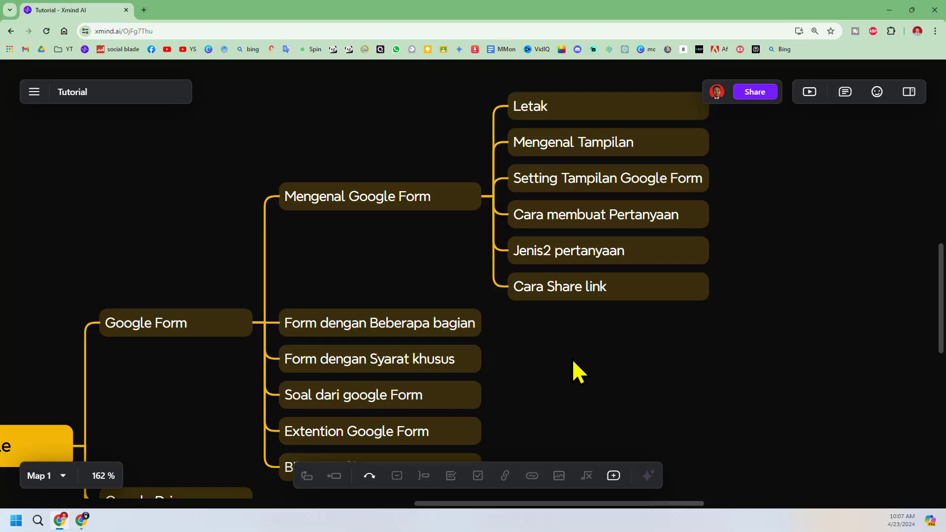